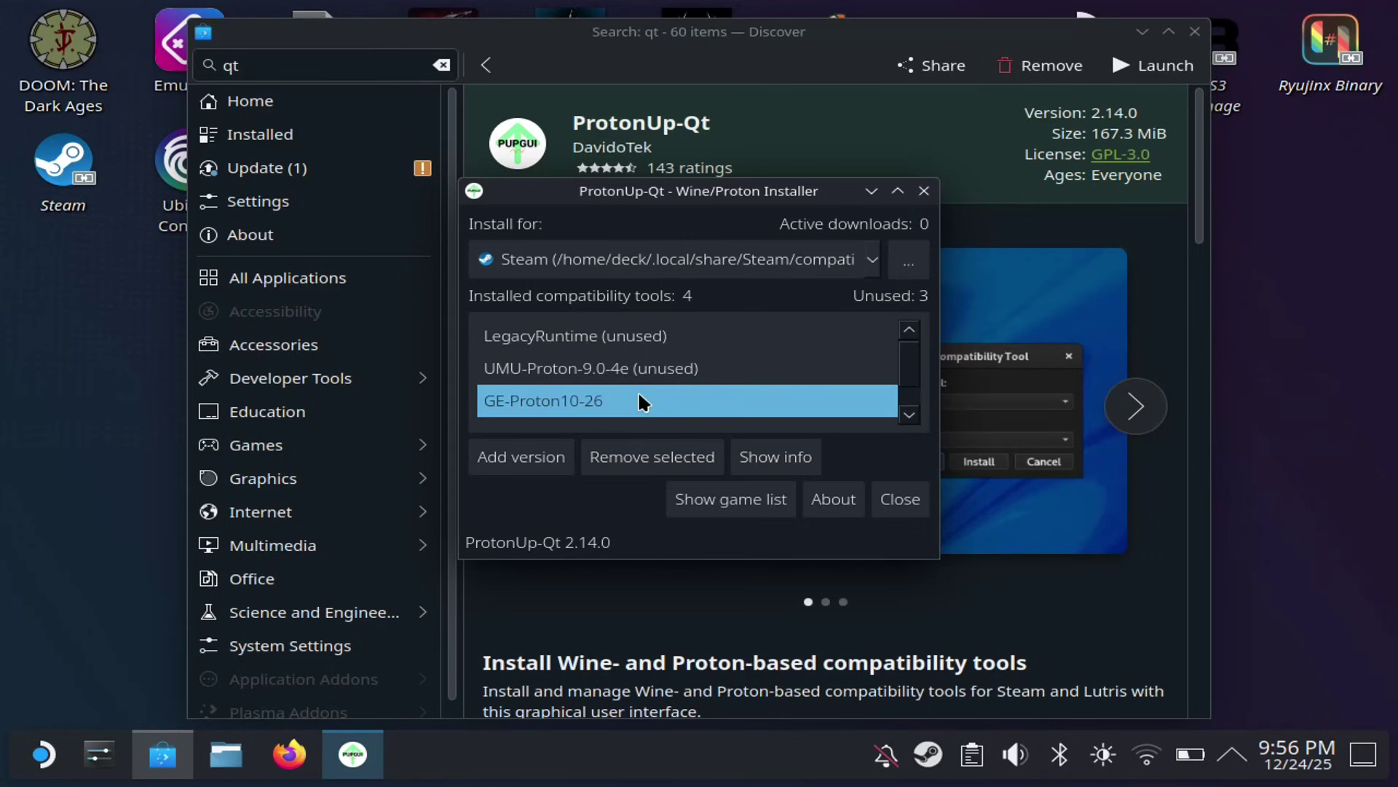
Select the installed GE-Proton10-26 compatibility tool and start adding another version for Steam
click(636, 393)
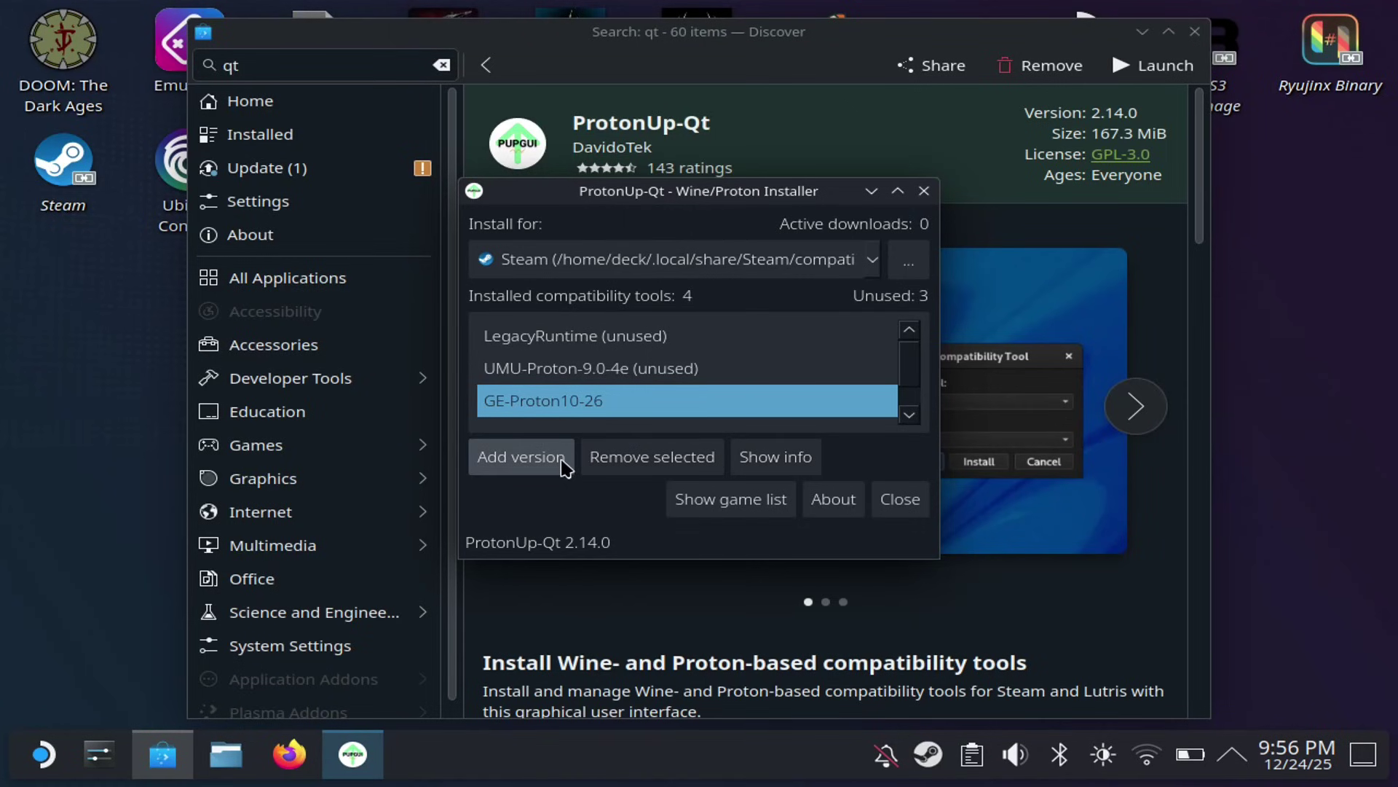
click(564, 463)
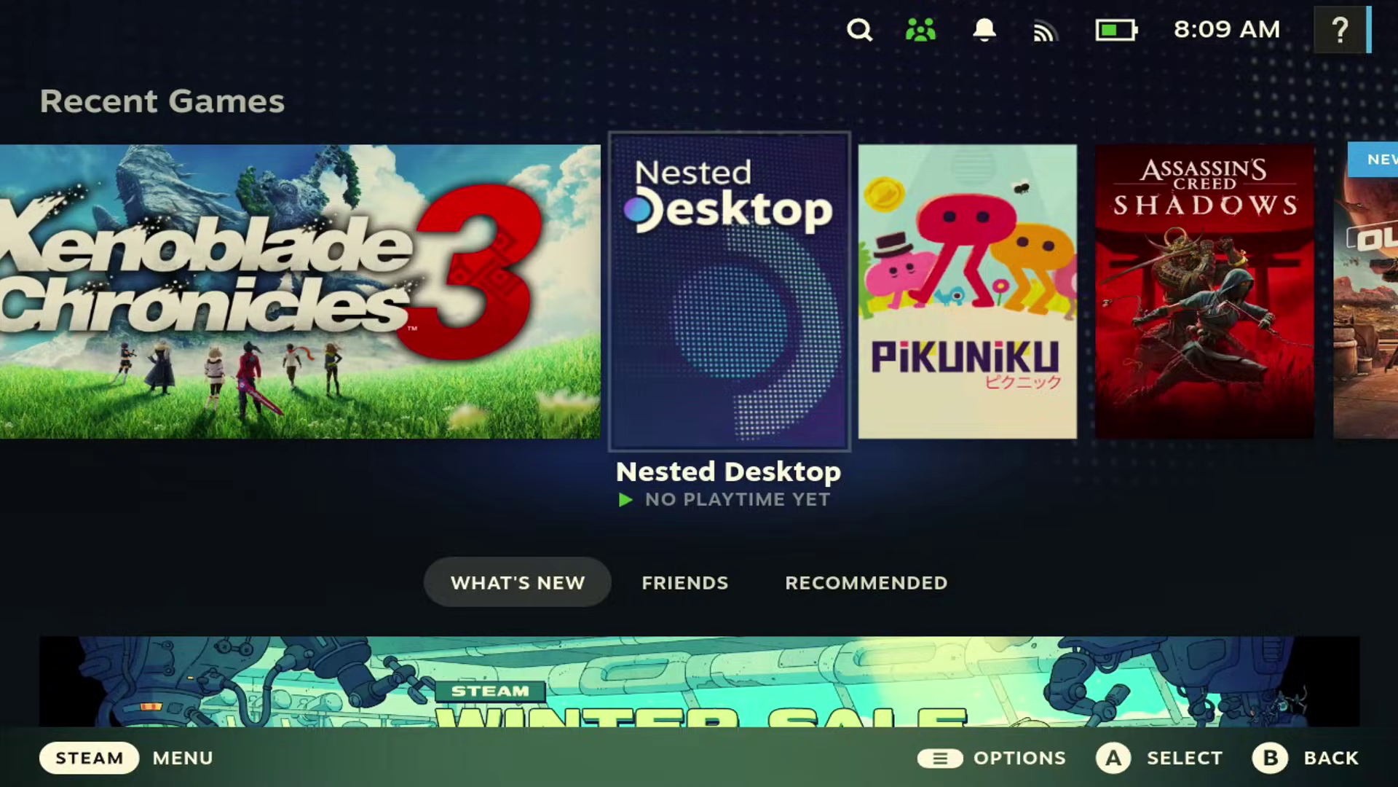
Open Nested Desktop from the recent games and launch it
key(Return)
key(Return)
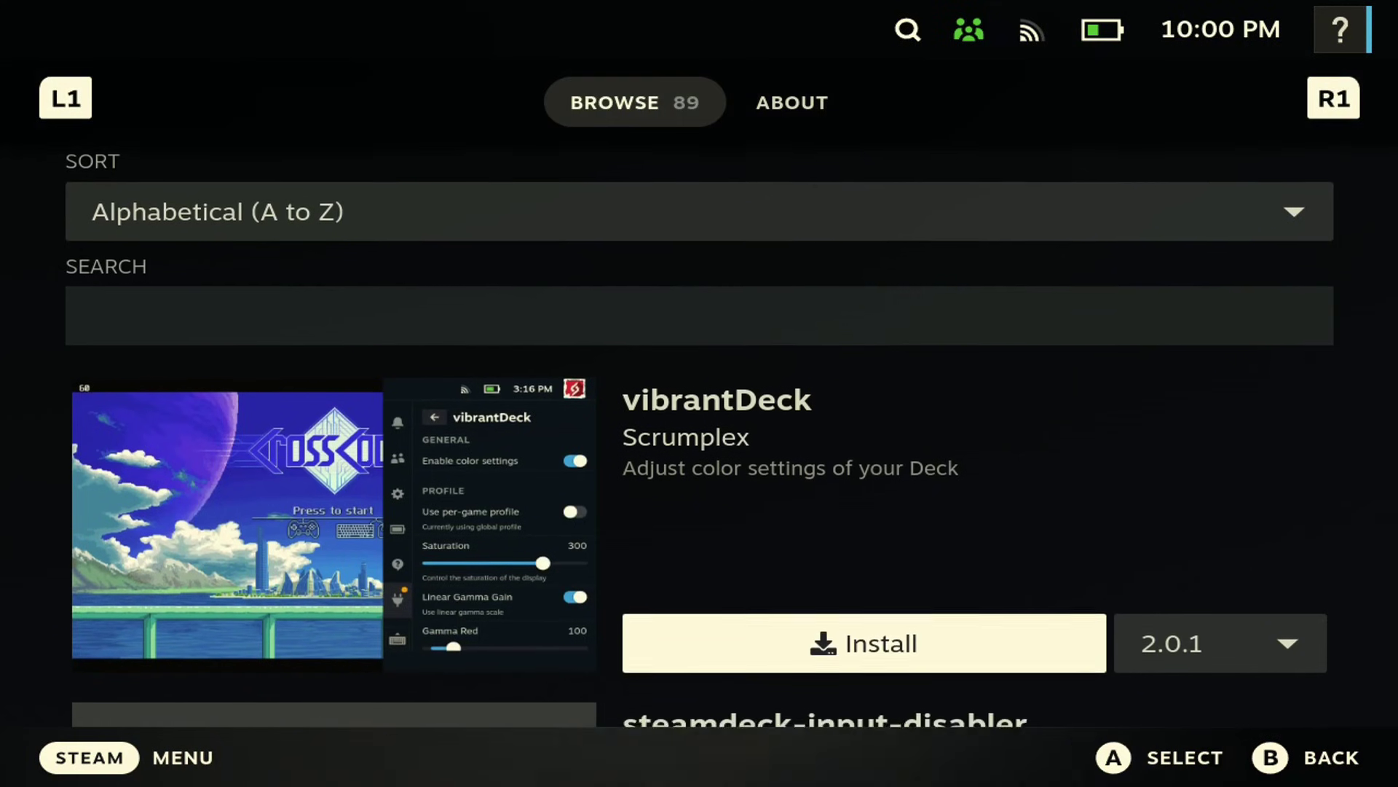
Browse the plugins offered in the Decky store, from vibrantDeck past XIVOmega
key(Down)
key(Down)
key(Down)
key(Down)
key(Down)
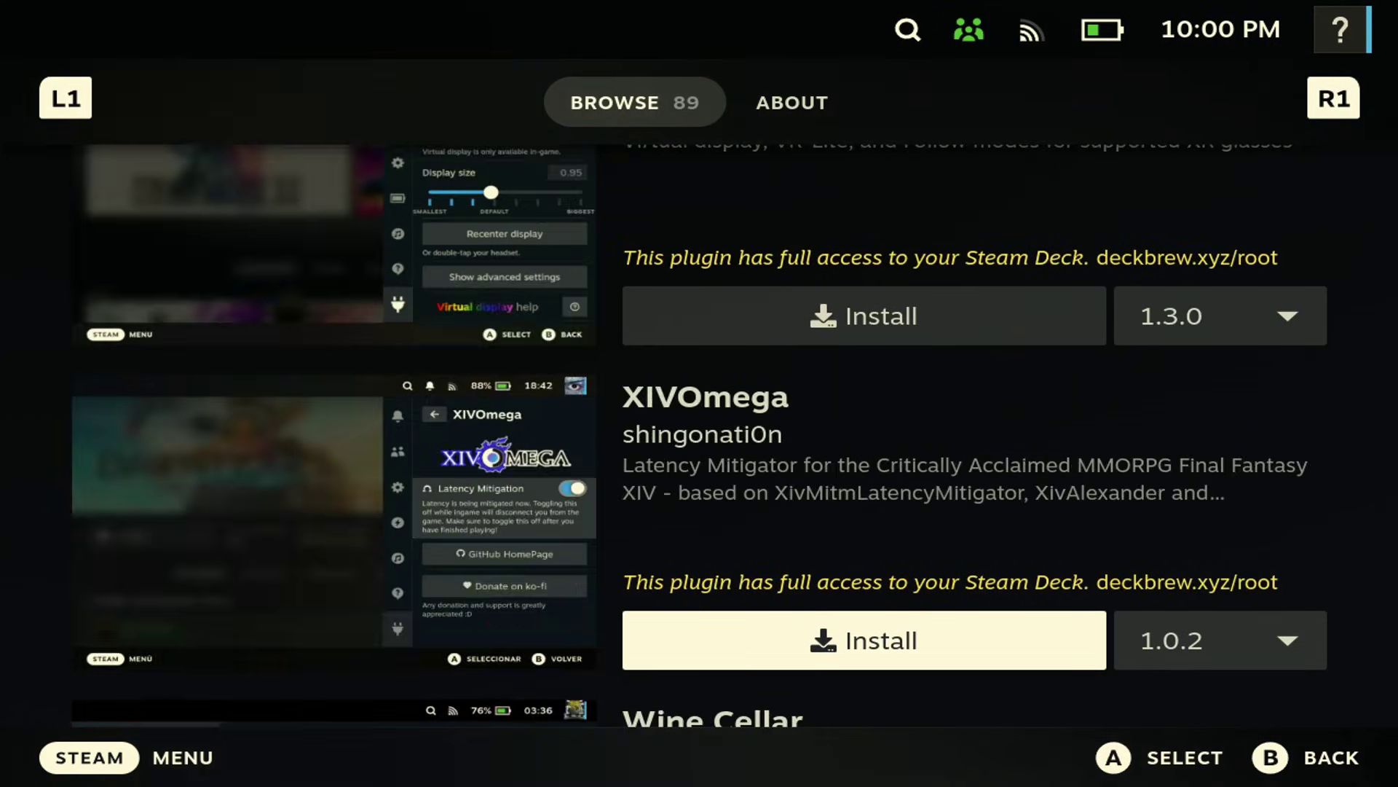
key(Down)
key(Down)
key(Down)
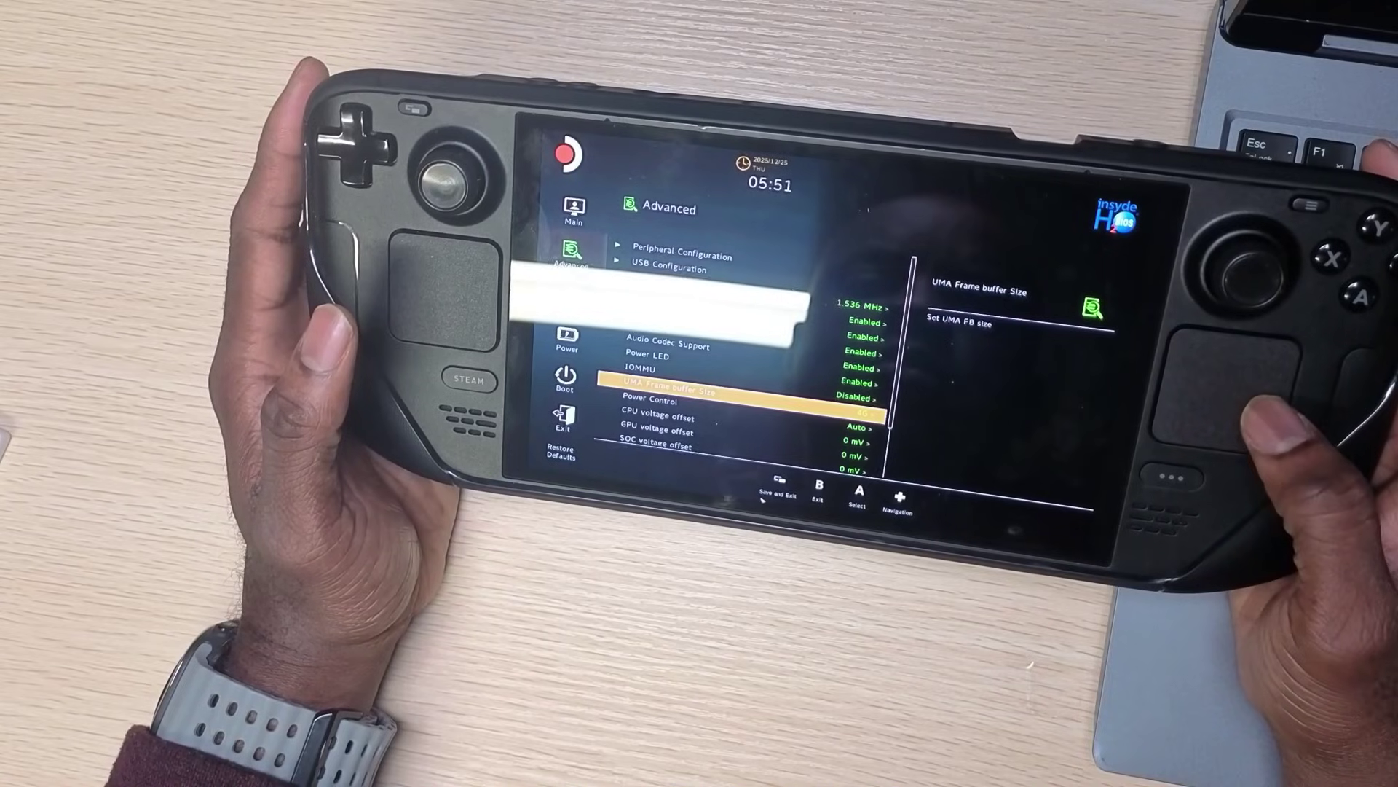
click(774, 488)
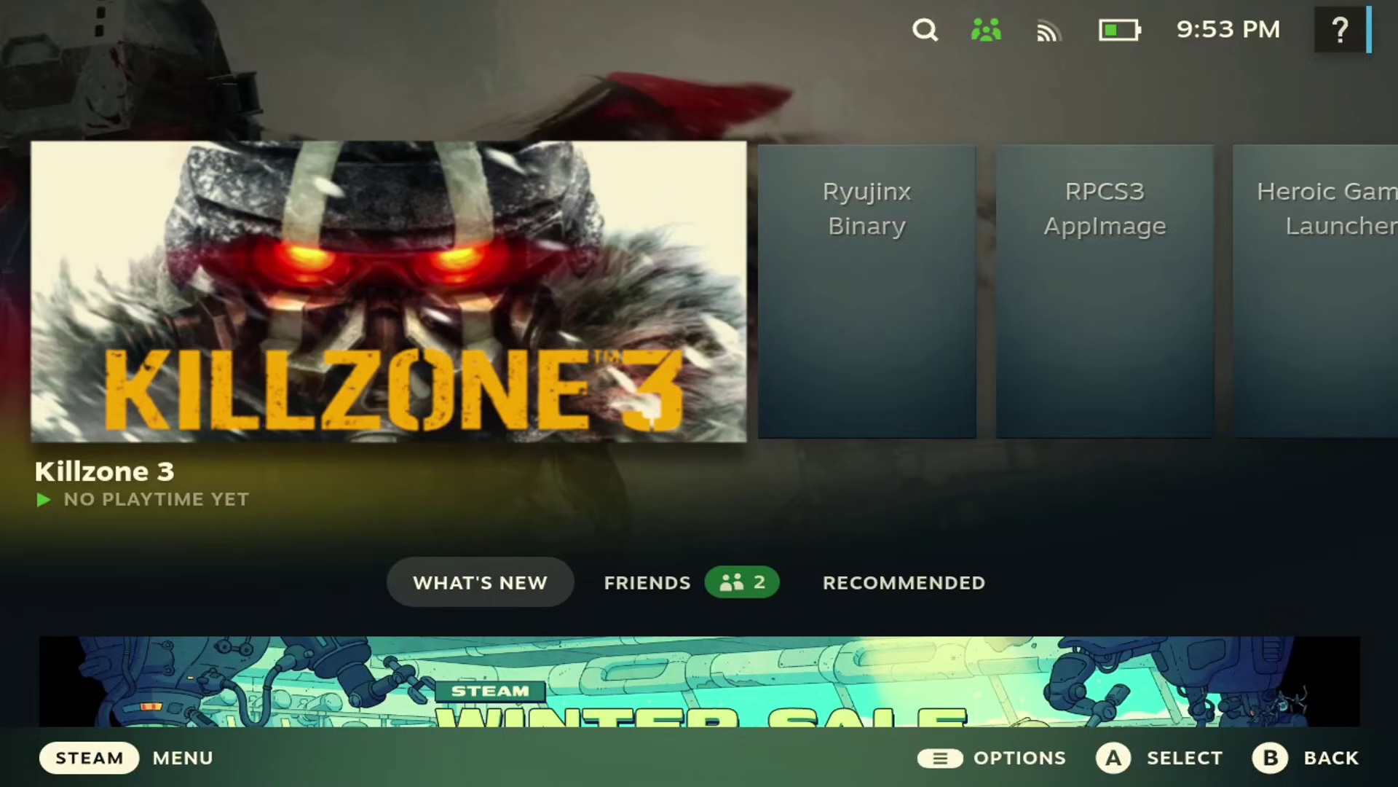
Switch the Steam Deck from Gaming Mode to the desktop using its power options
key(super)
key(Down)
key(Down)
key(Down)
key(Down)
key(Down)
key(Down)
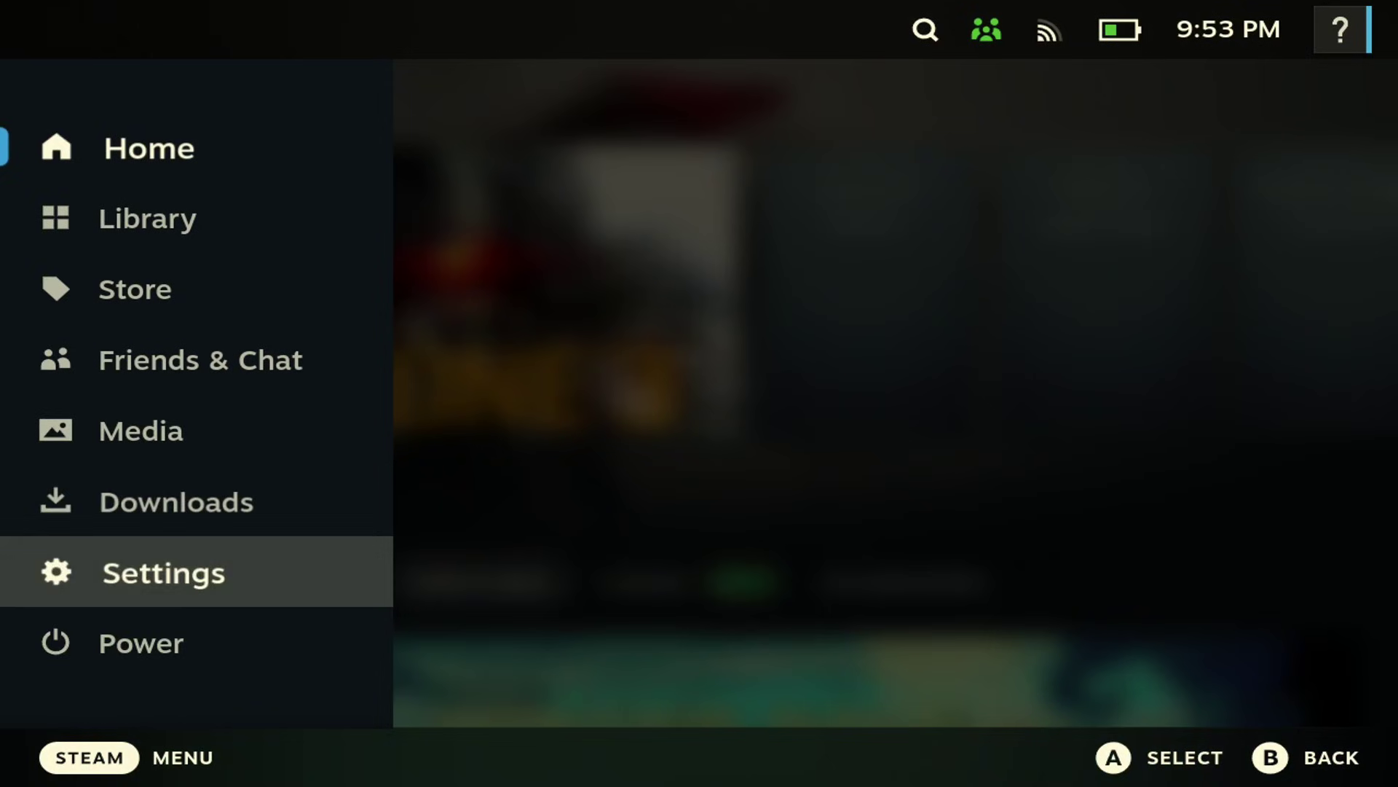
key(Down)
key(Return)
key(Down)
key(Down)
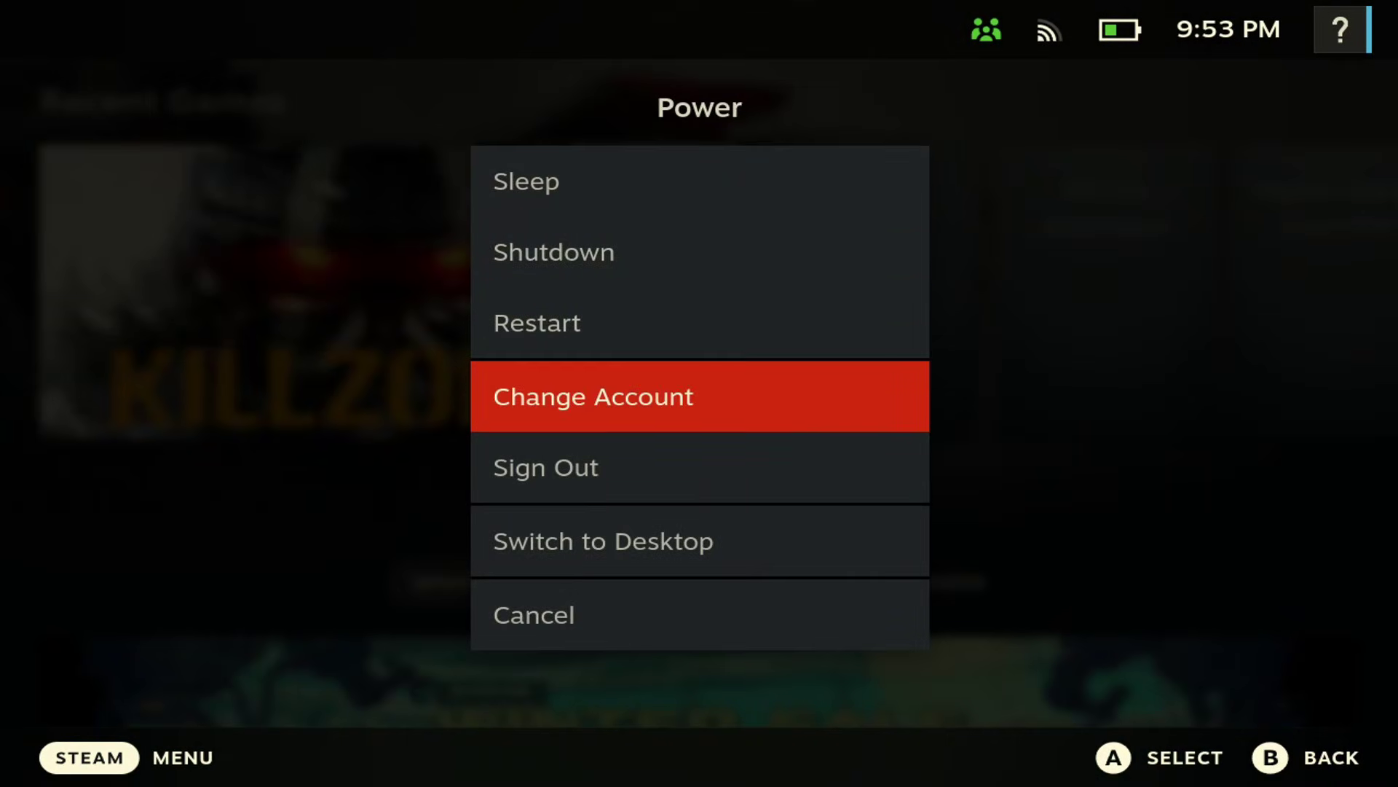
key(Down)
key(Down)
key(Return)
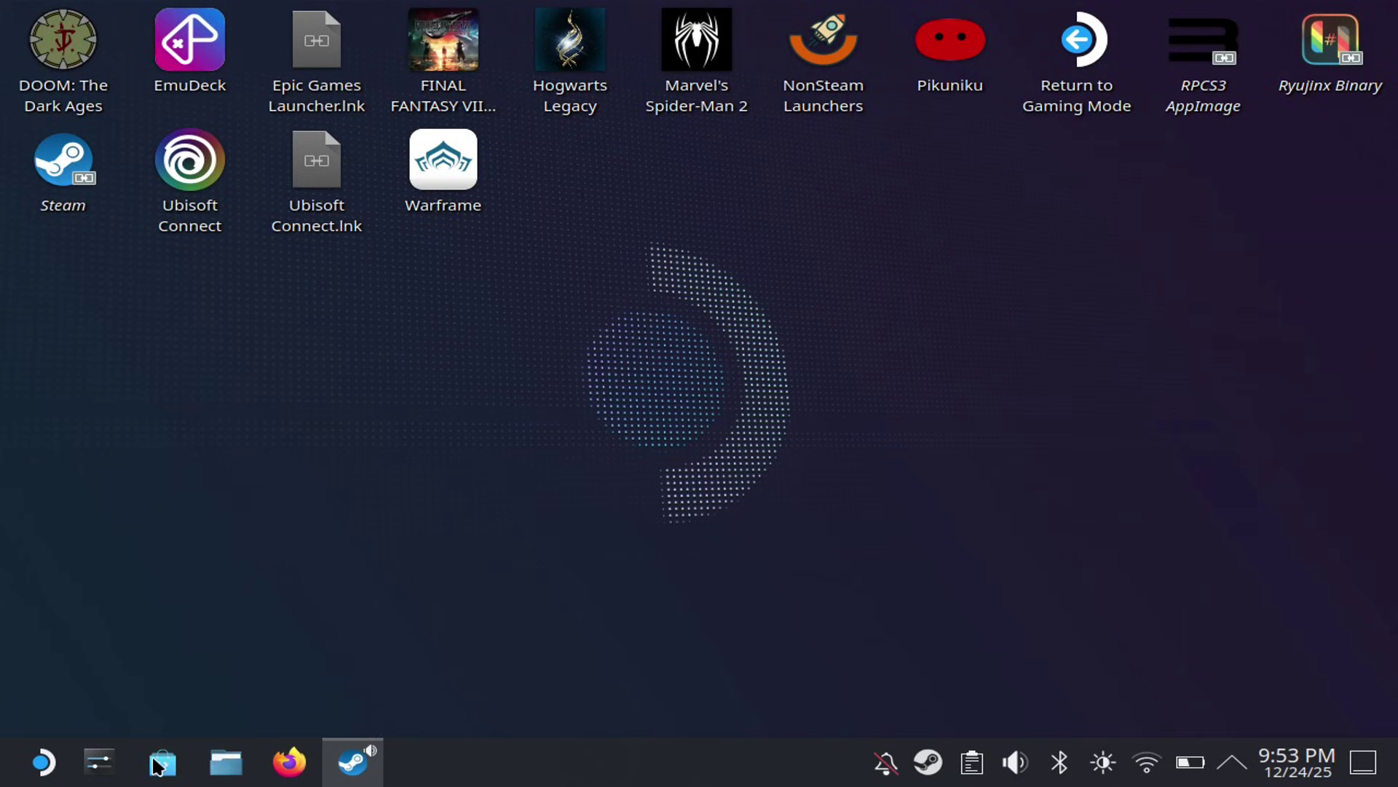
Search the Discover software store for "qt" and open the ProtonUp-Qt page
click(162, 762)
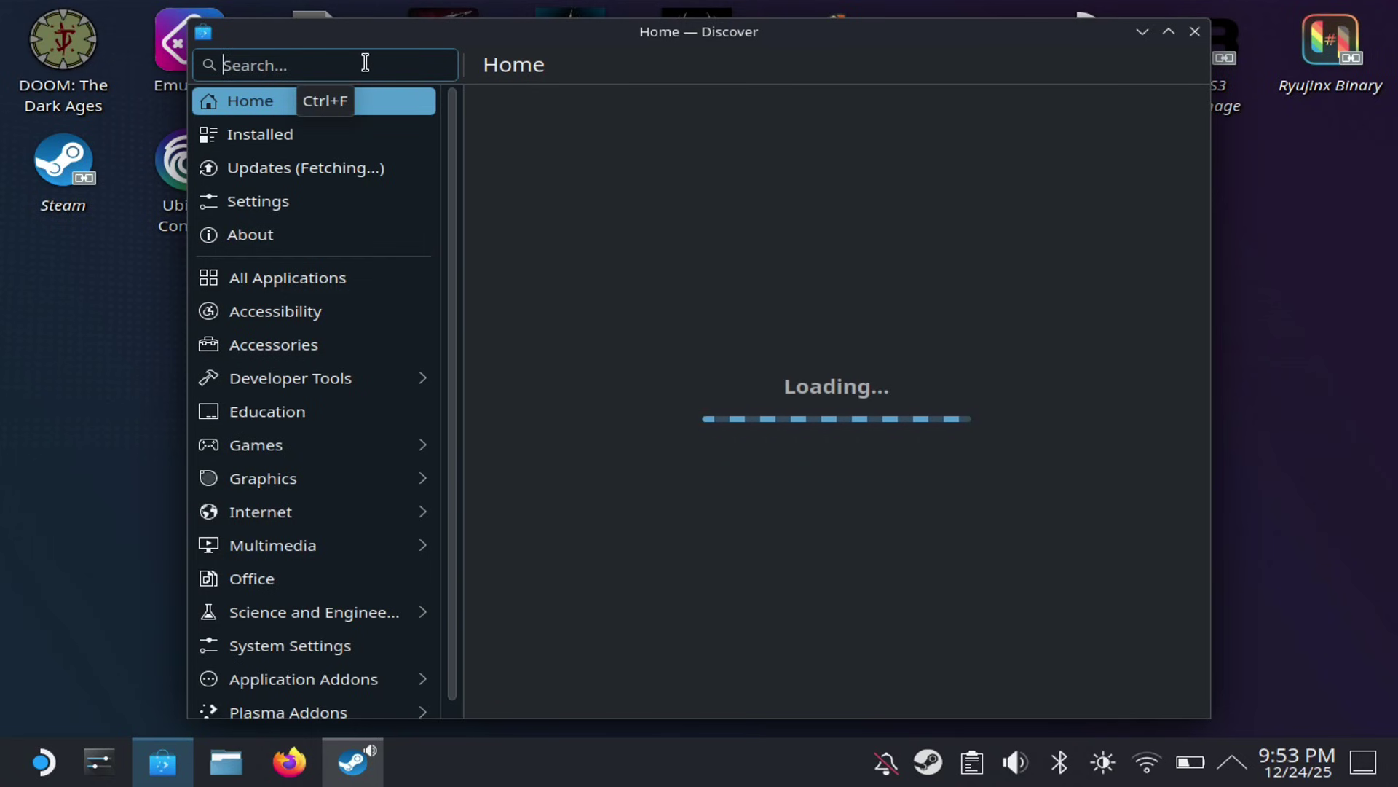
text(qt)
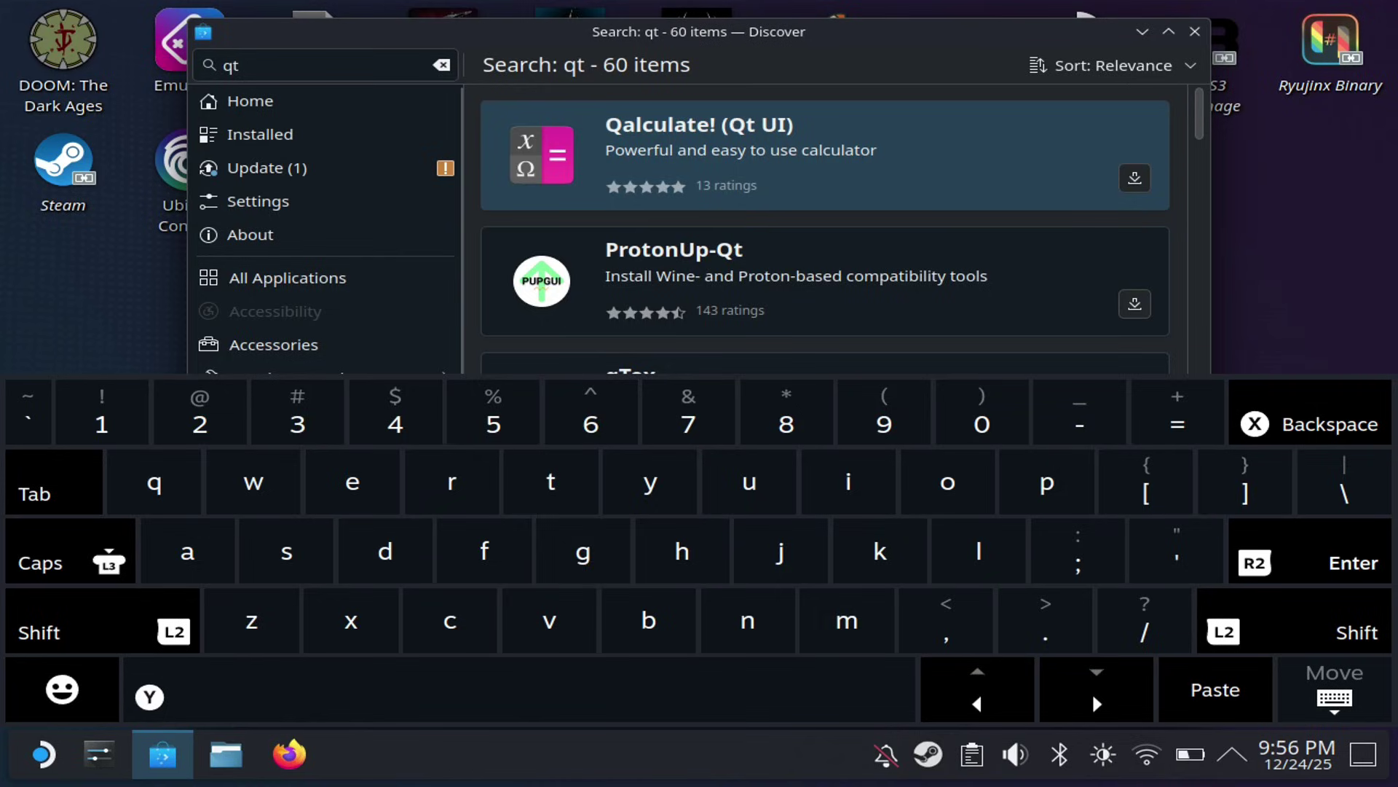
click(820, 276)
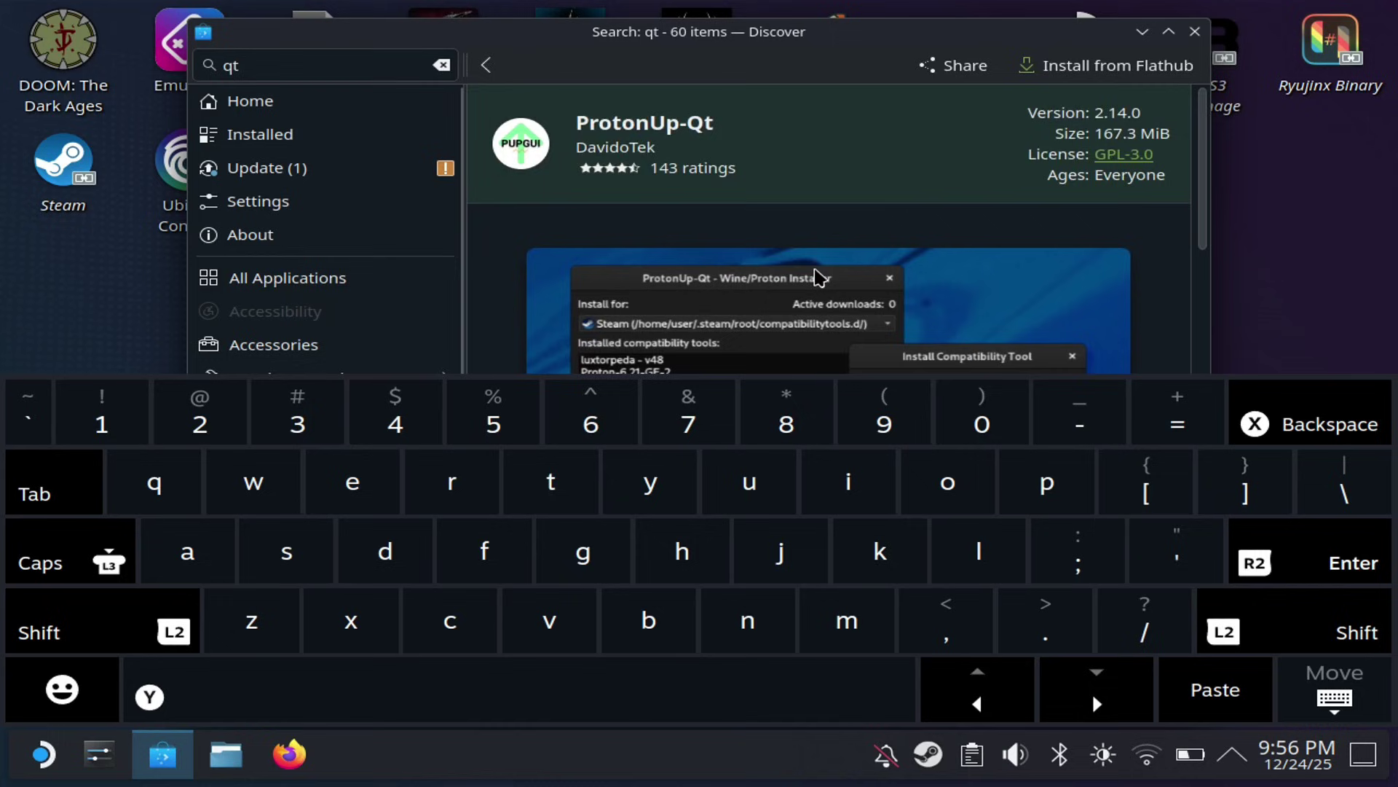
Hide the on-screen keyboard, install ProtonUp-Qt from Flathub and launch it
click(1358, 701)
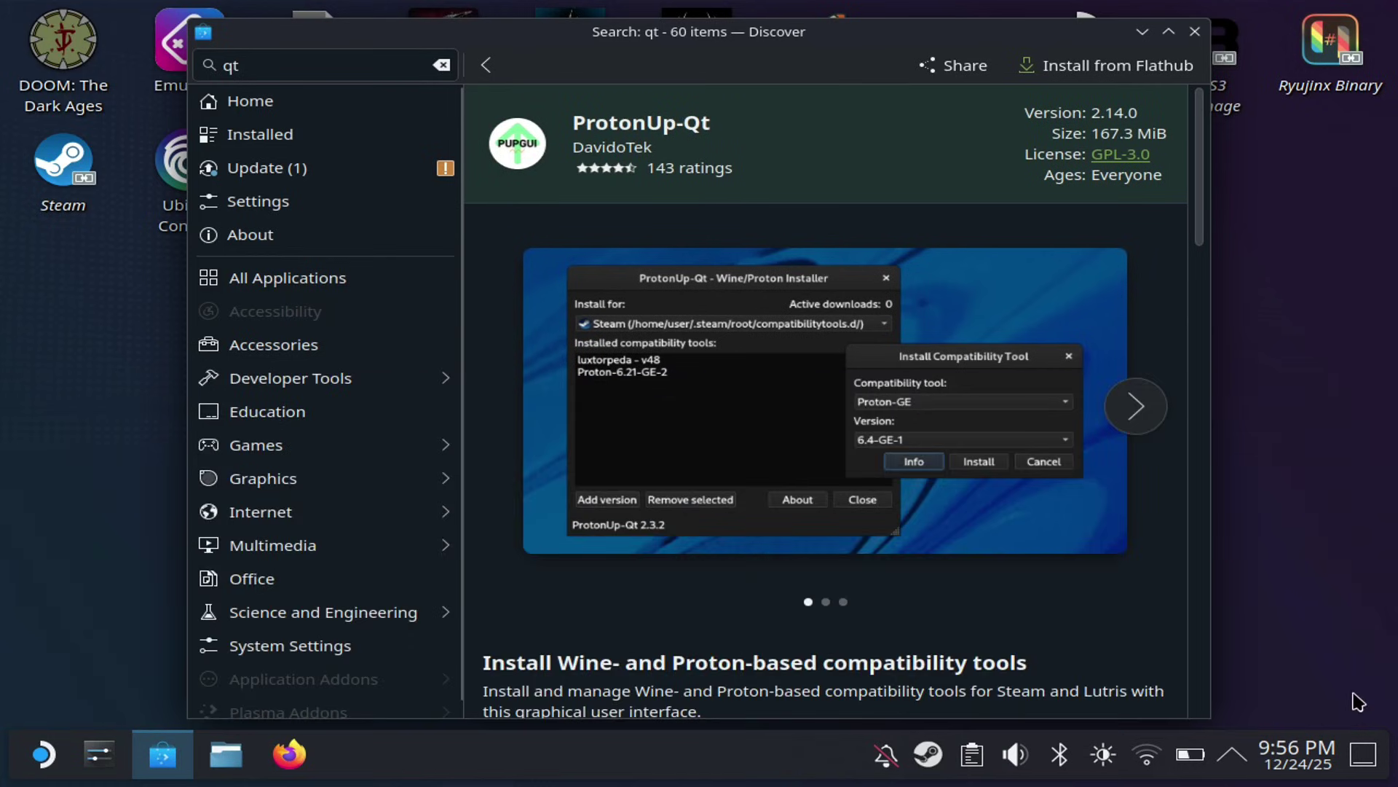
click(1042, 69)
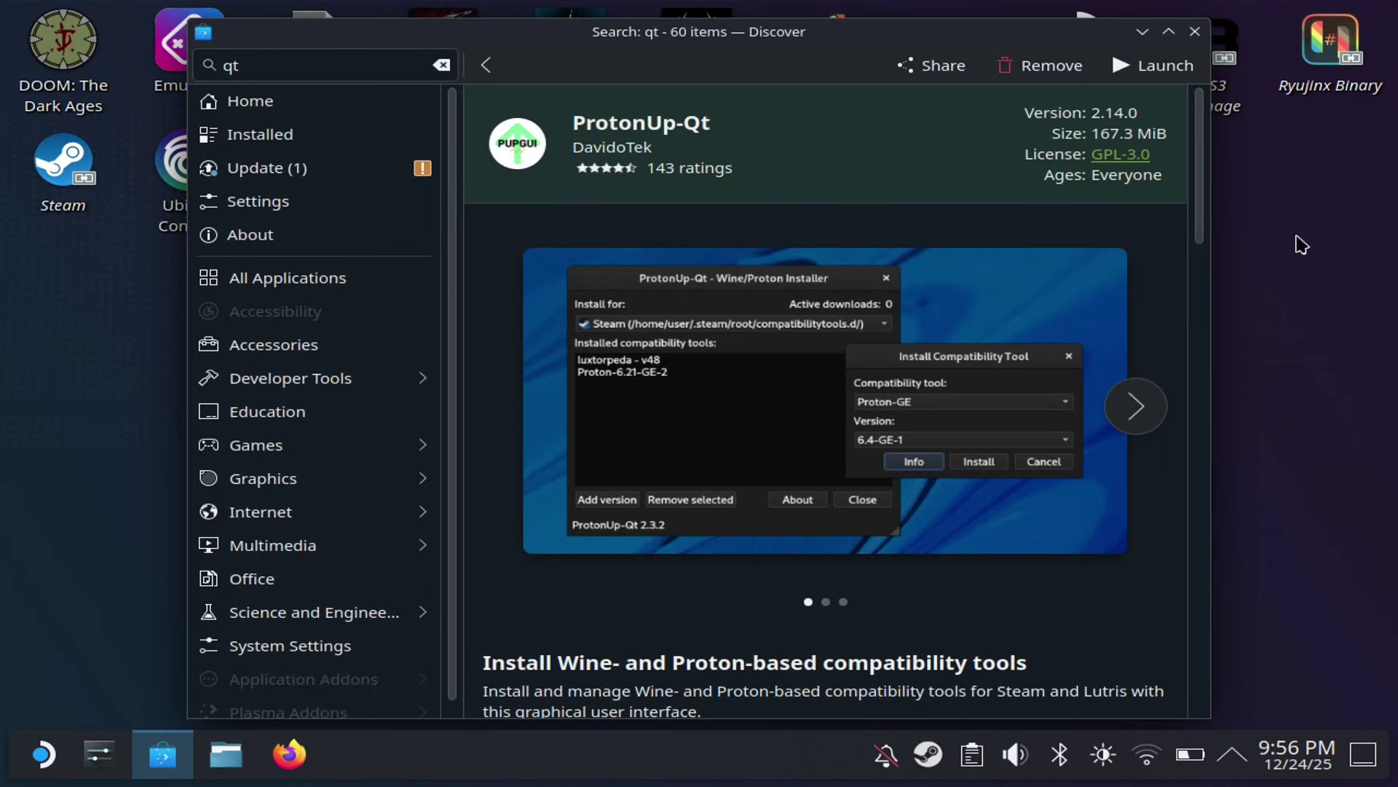
click(1158, 70)
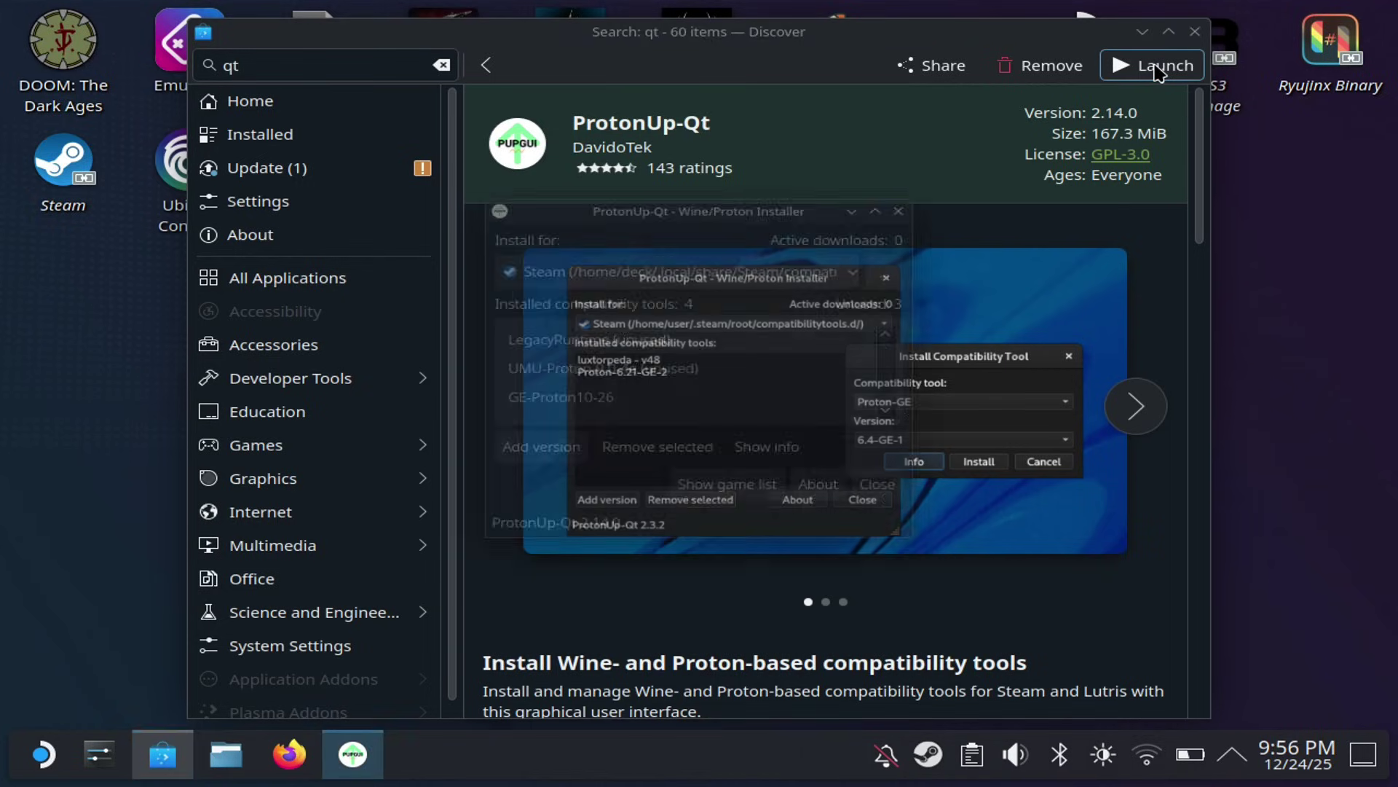
Install the GE-Proton compatibility tool for Steam in version GE-Proton10-27
click(639, 397)
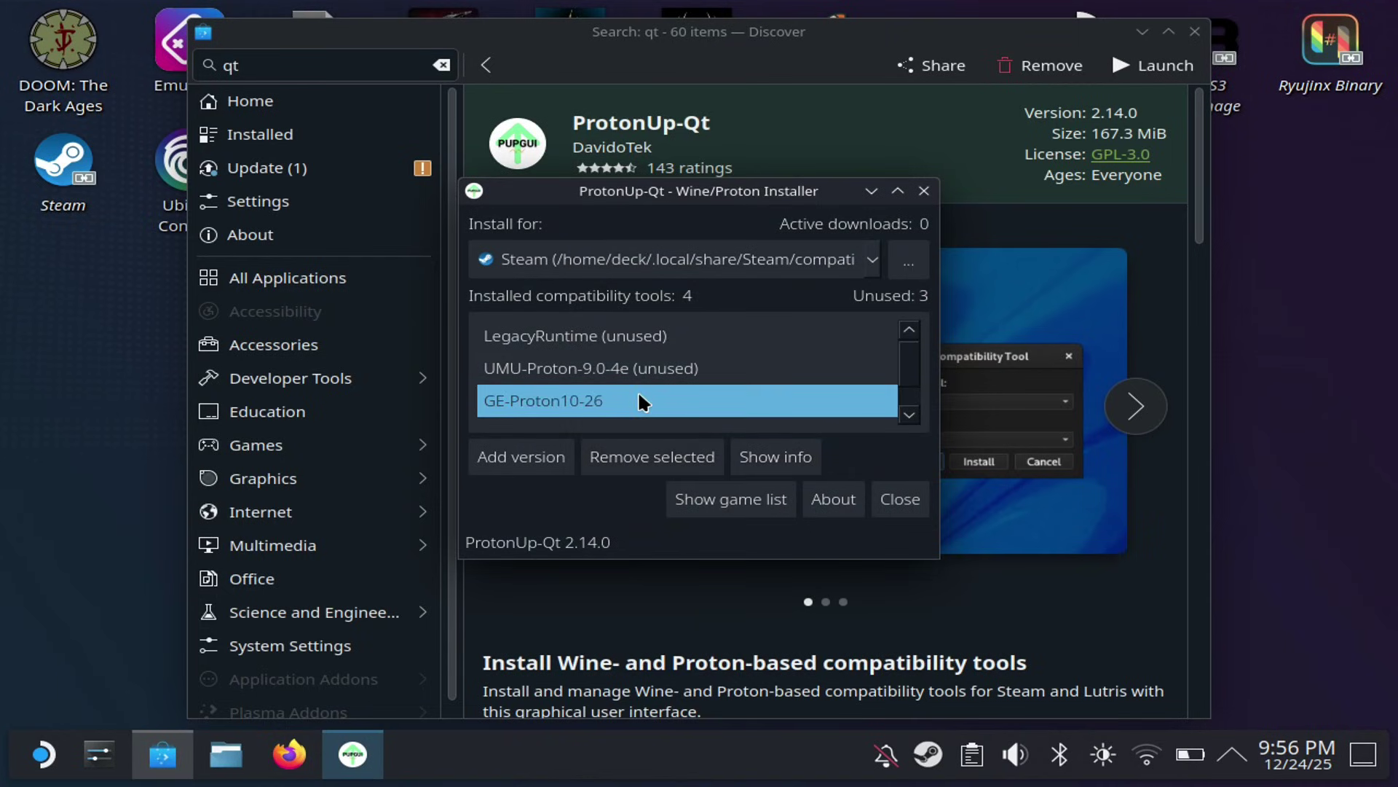
click(565, 468)
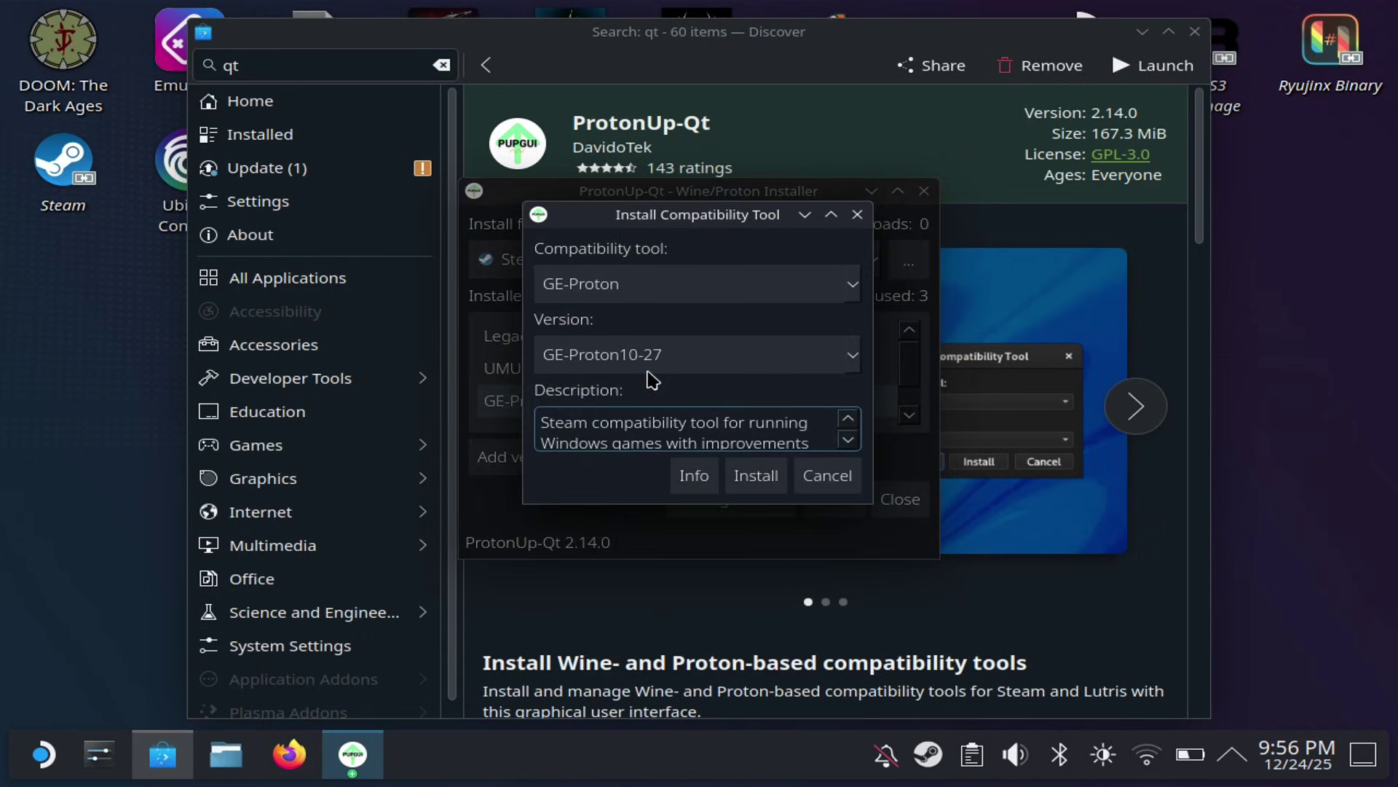
click(697, 364)
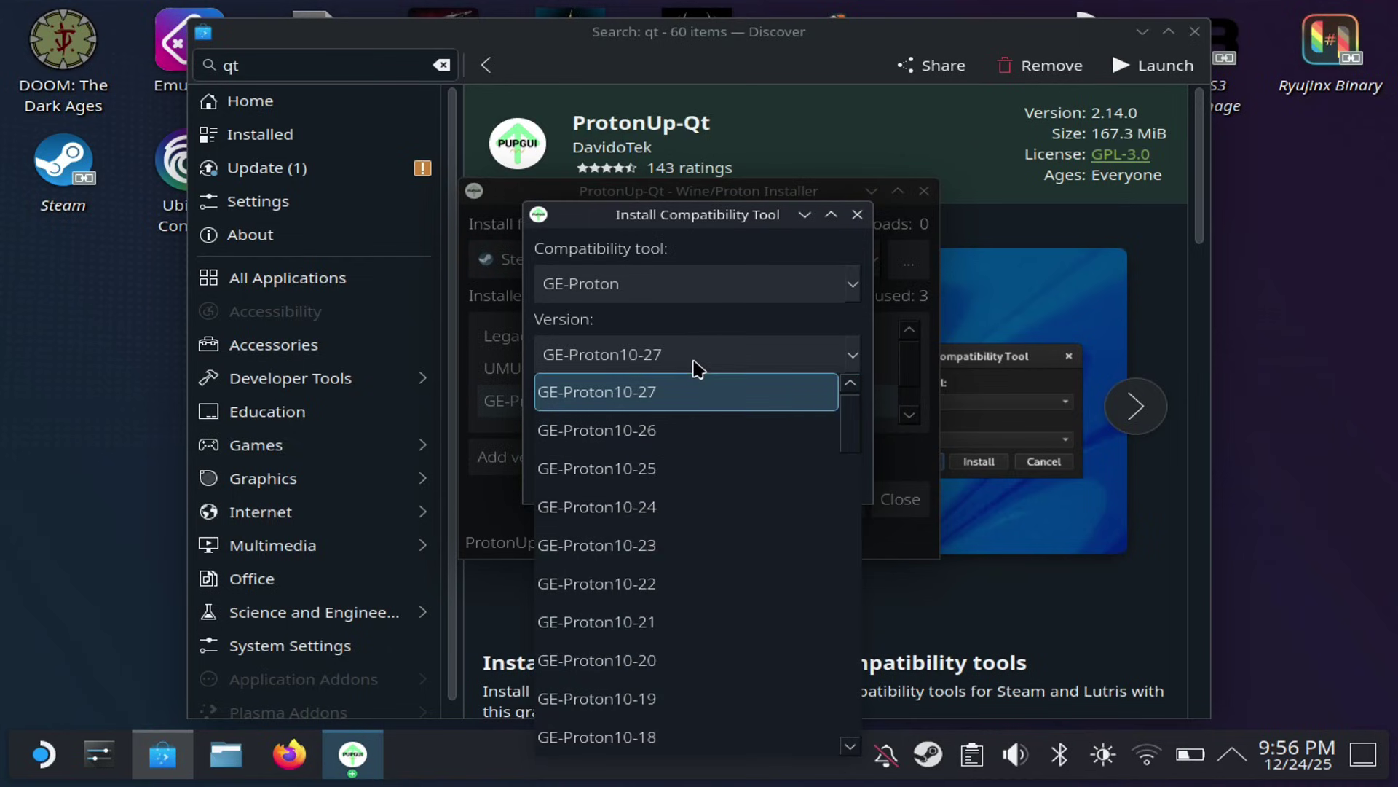
click(697, 394)
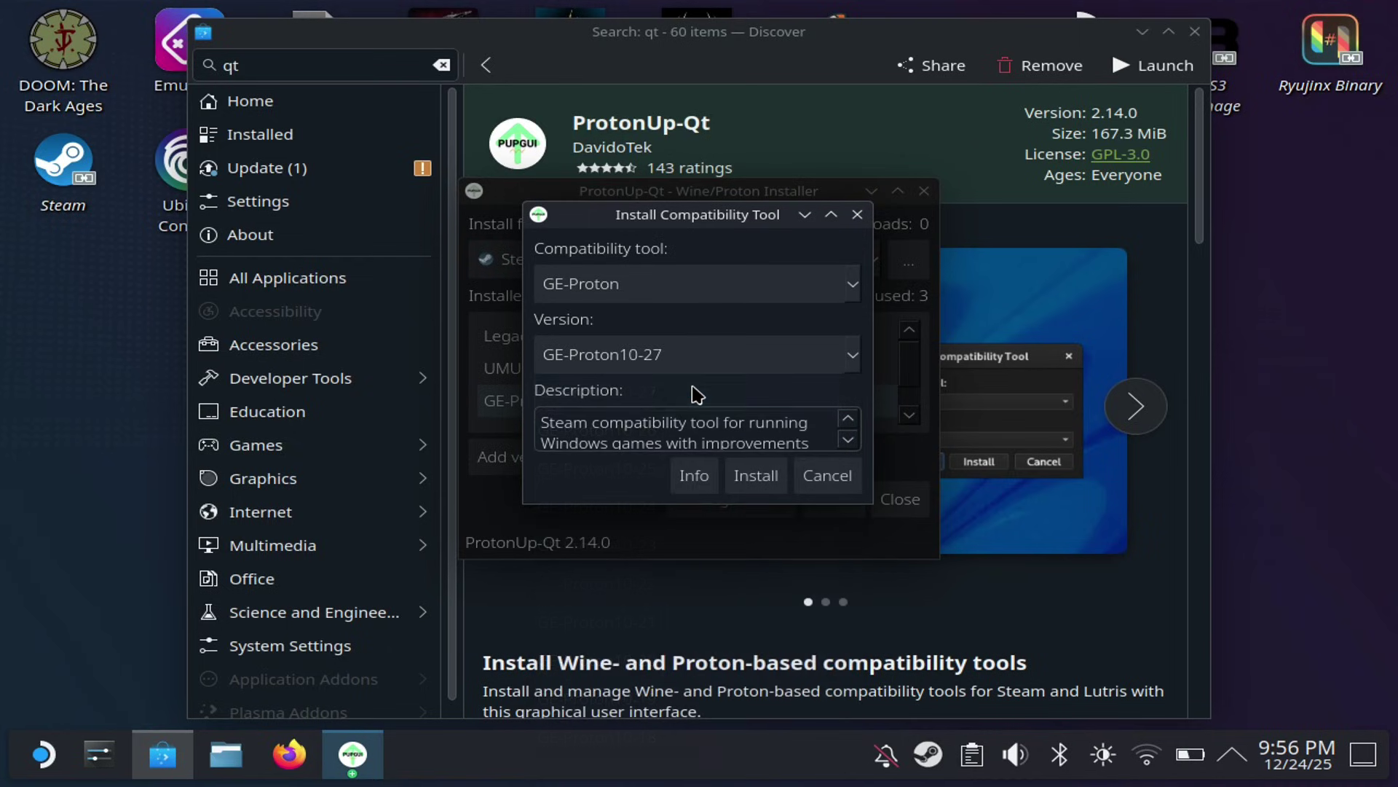
click(756, 476)
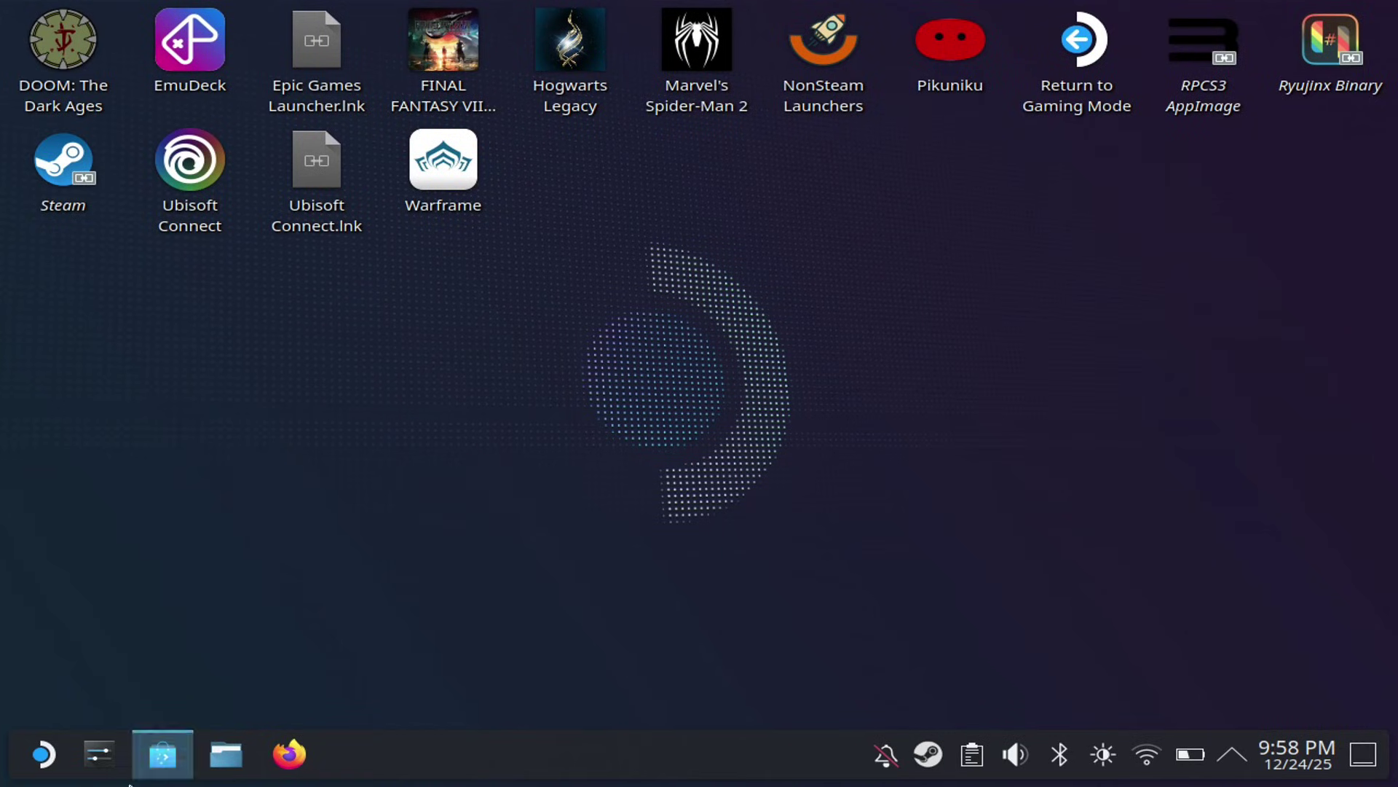
Search the installed applications for "nes" and launch Nested Desktop
click(44, 755)
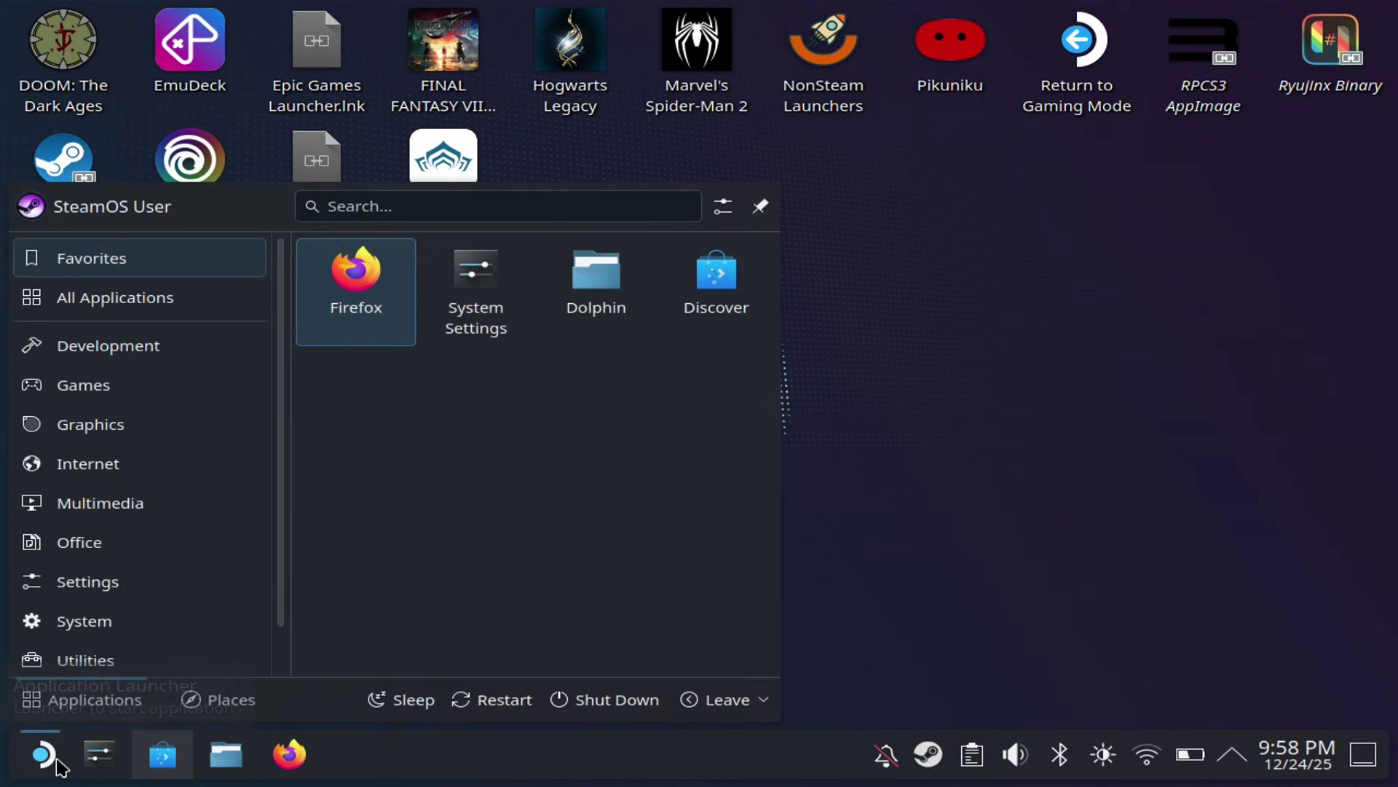
click(373, 208)
text(nes)
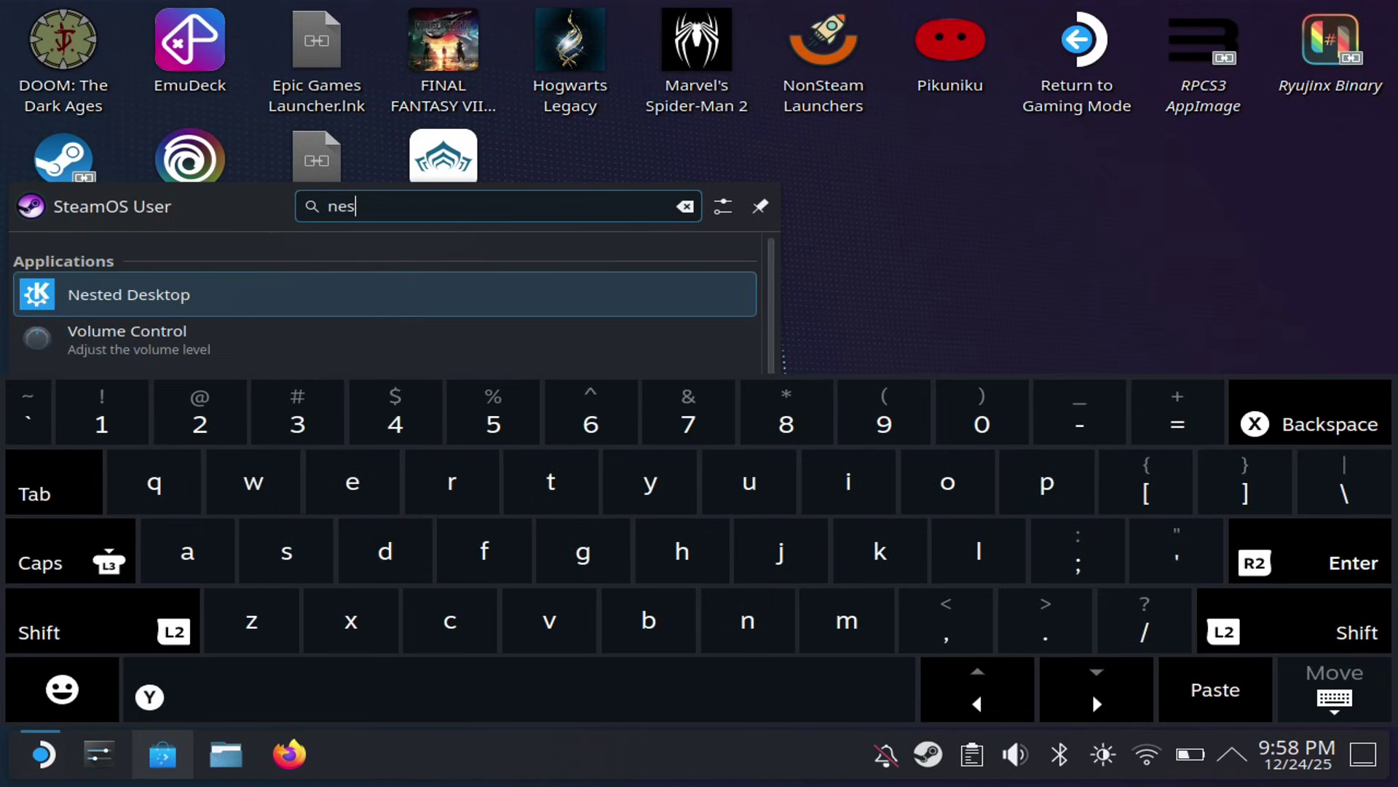
click(575, 310)
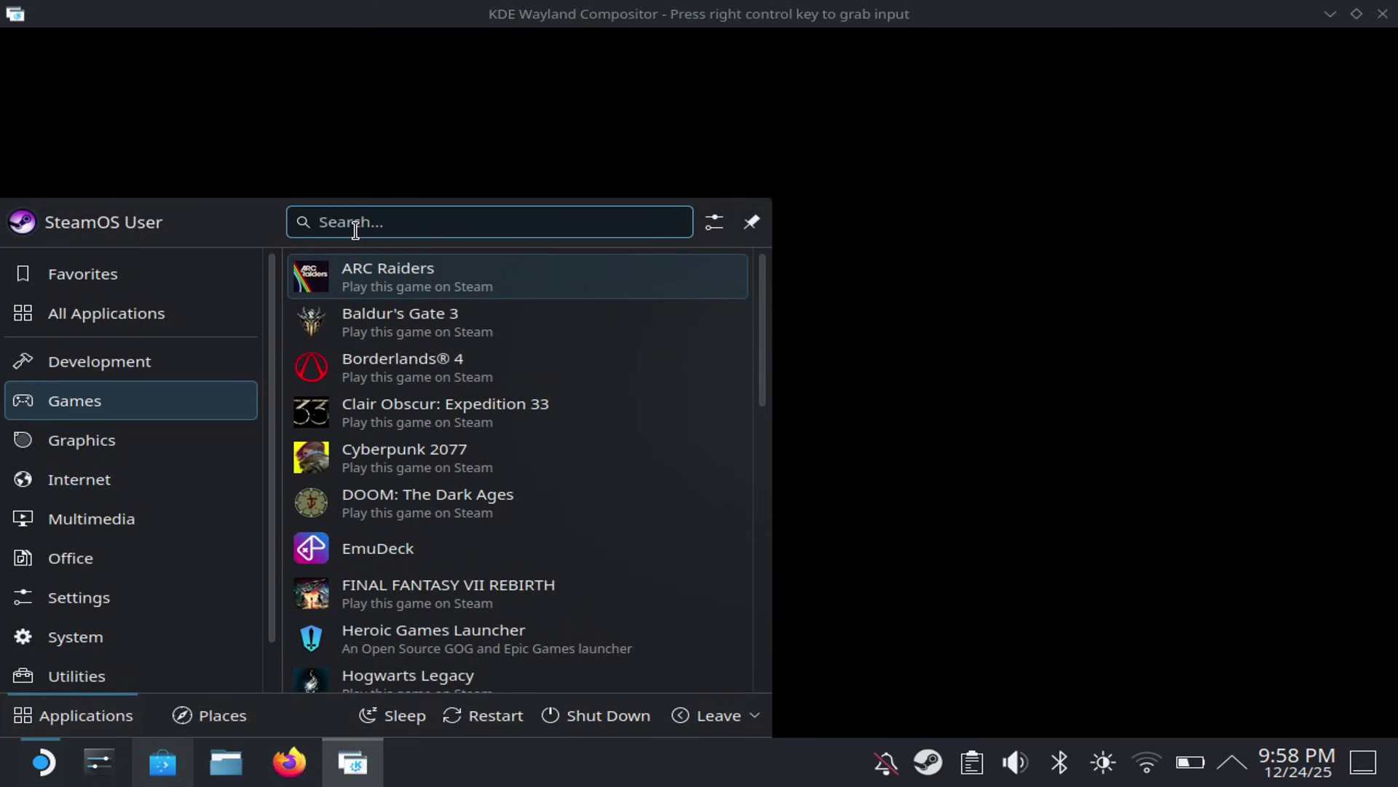
Search the installed applications for "n" and add Nested Desktop to Steam
click(355, 224)
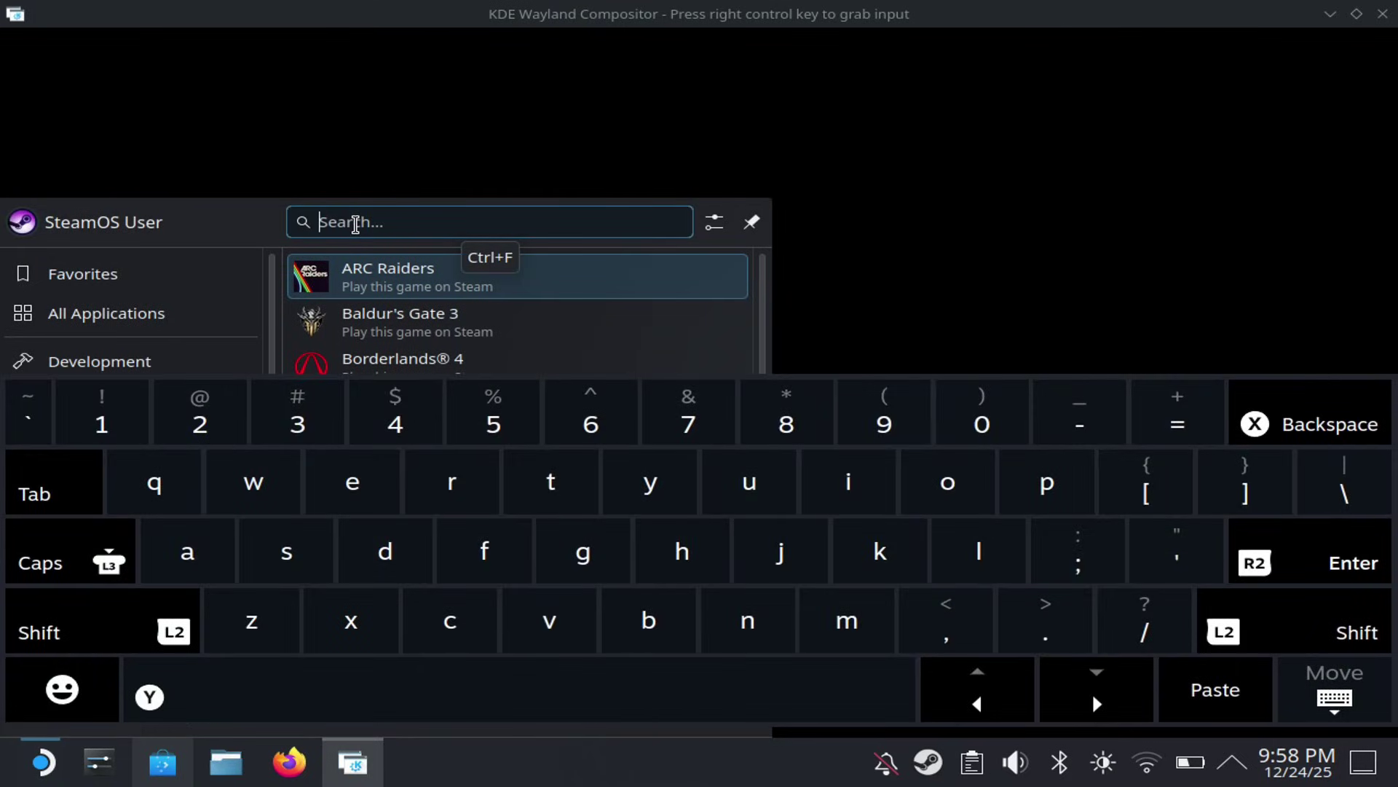
text(n)
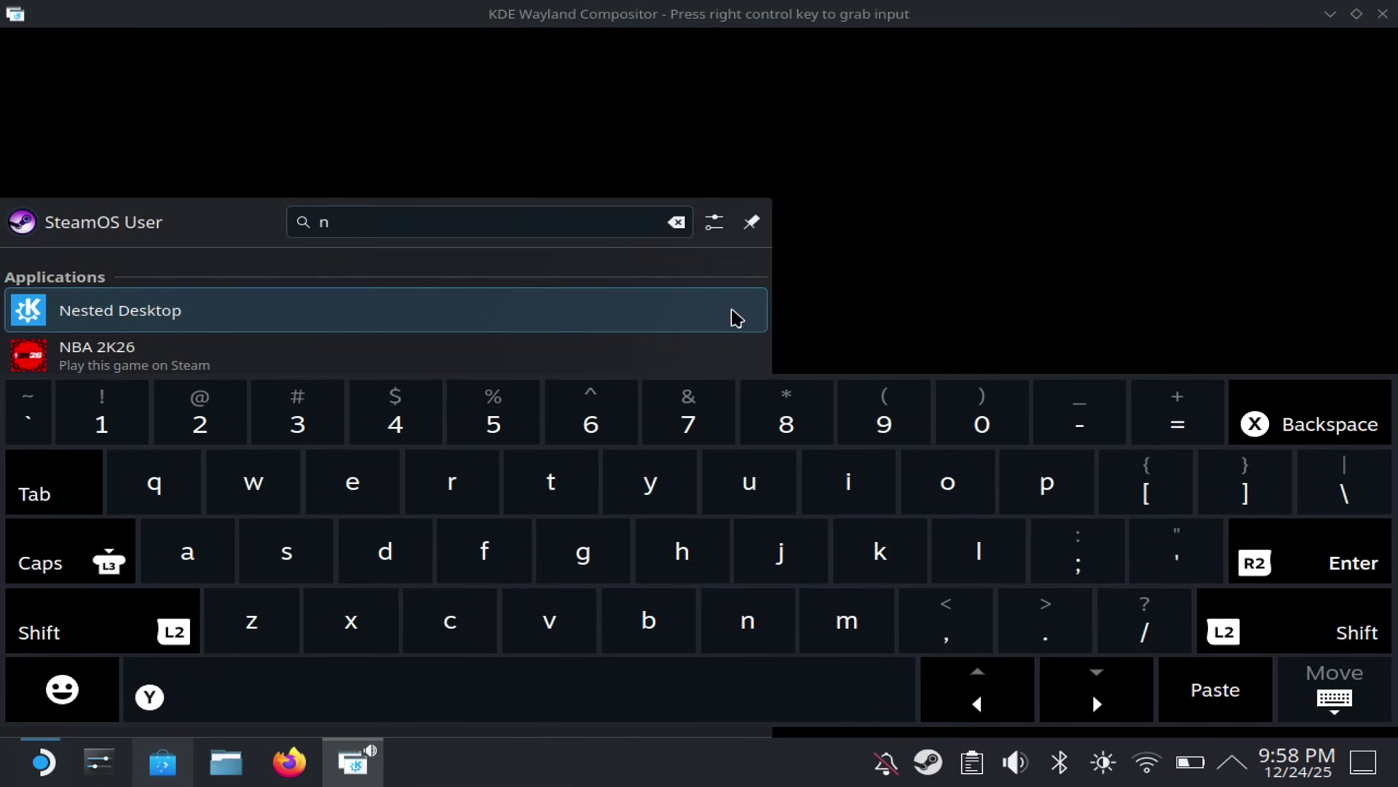
right_click(734, 317)
click(796, 384)
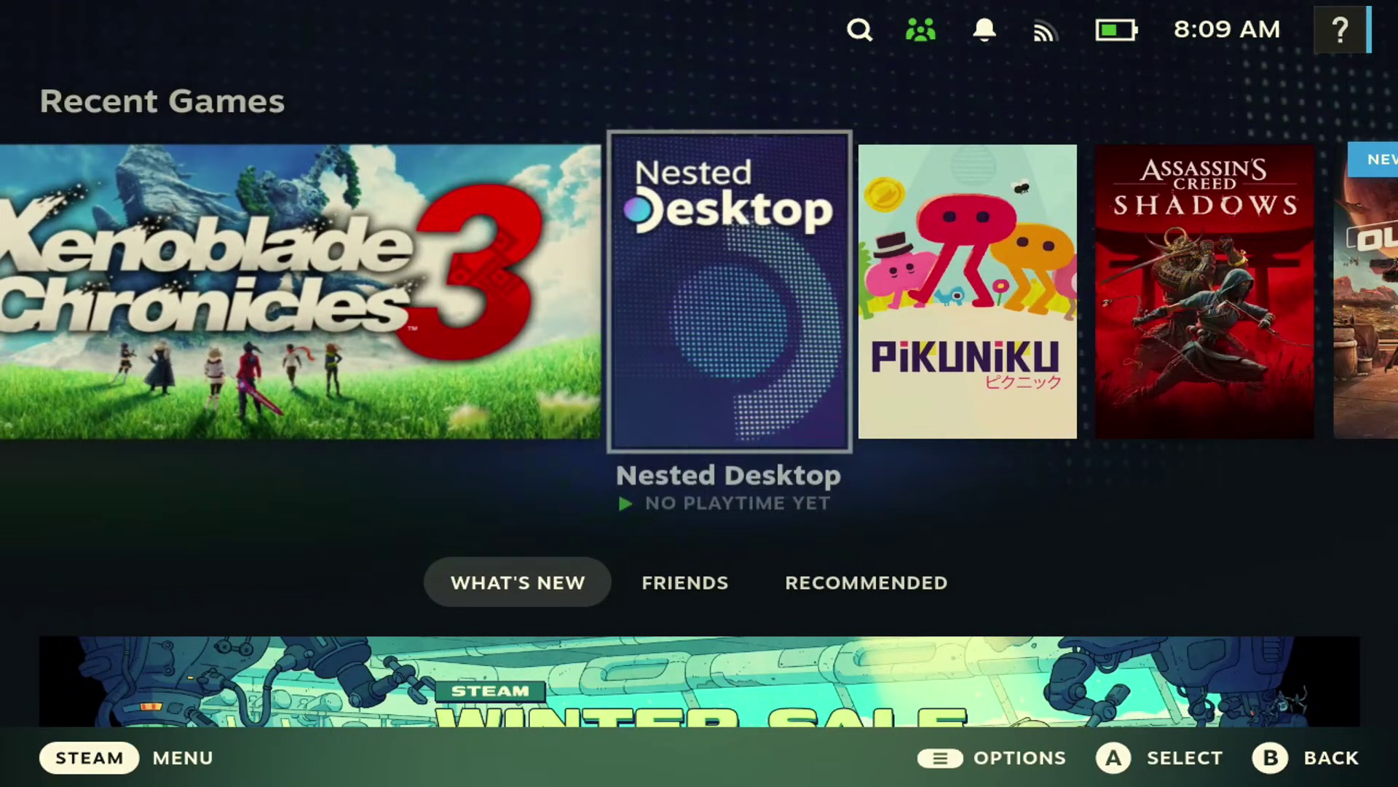
Launch Nested Desktop from the recent games in Gaming Mode
key(Right)
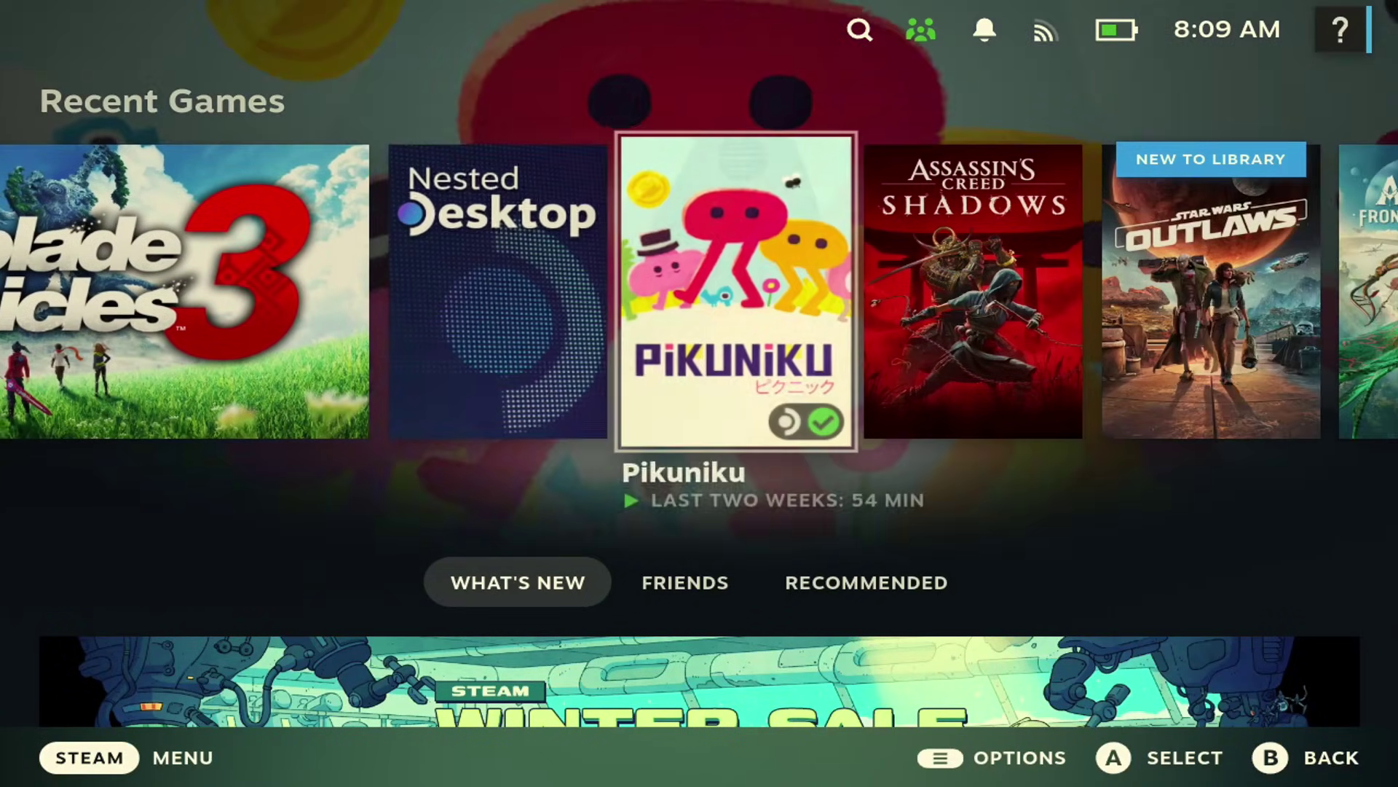
key(Left)
key(Return)
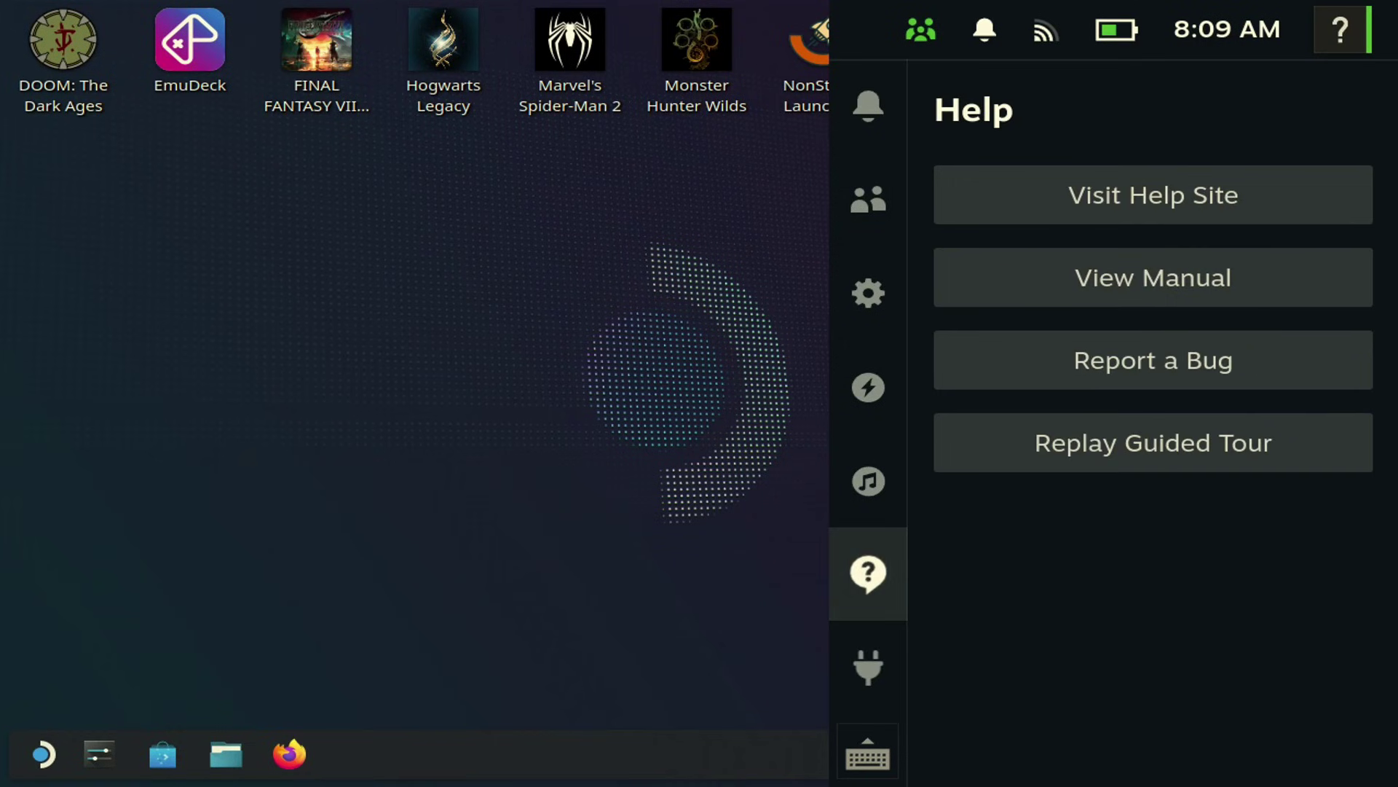
Check the installed Decky plugins over the nested desktop and return to the desktop
key(Down)
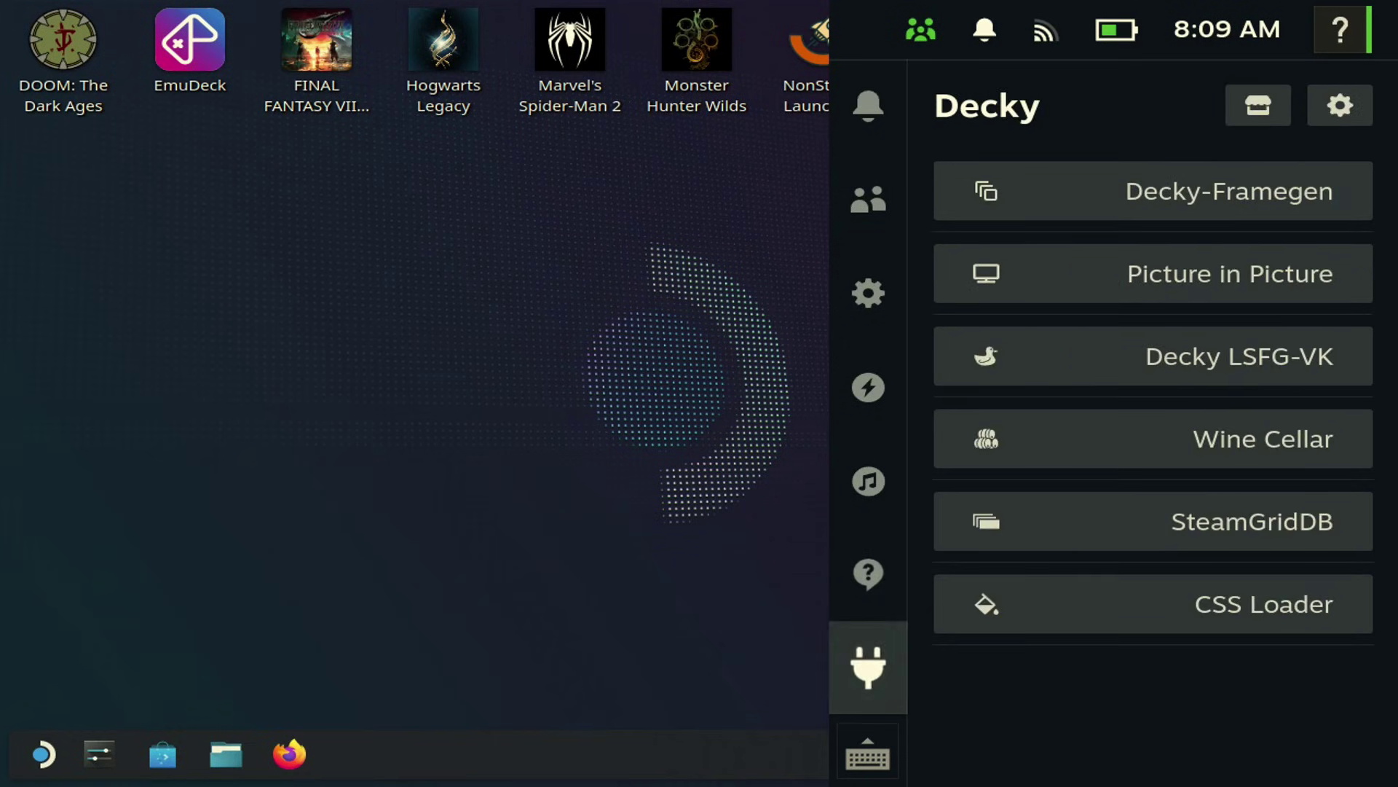
key(Escape)
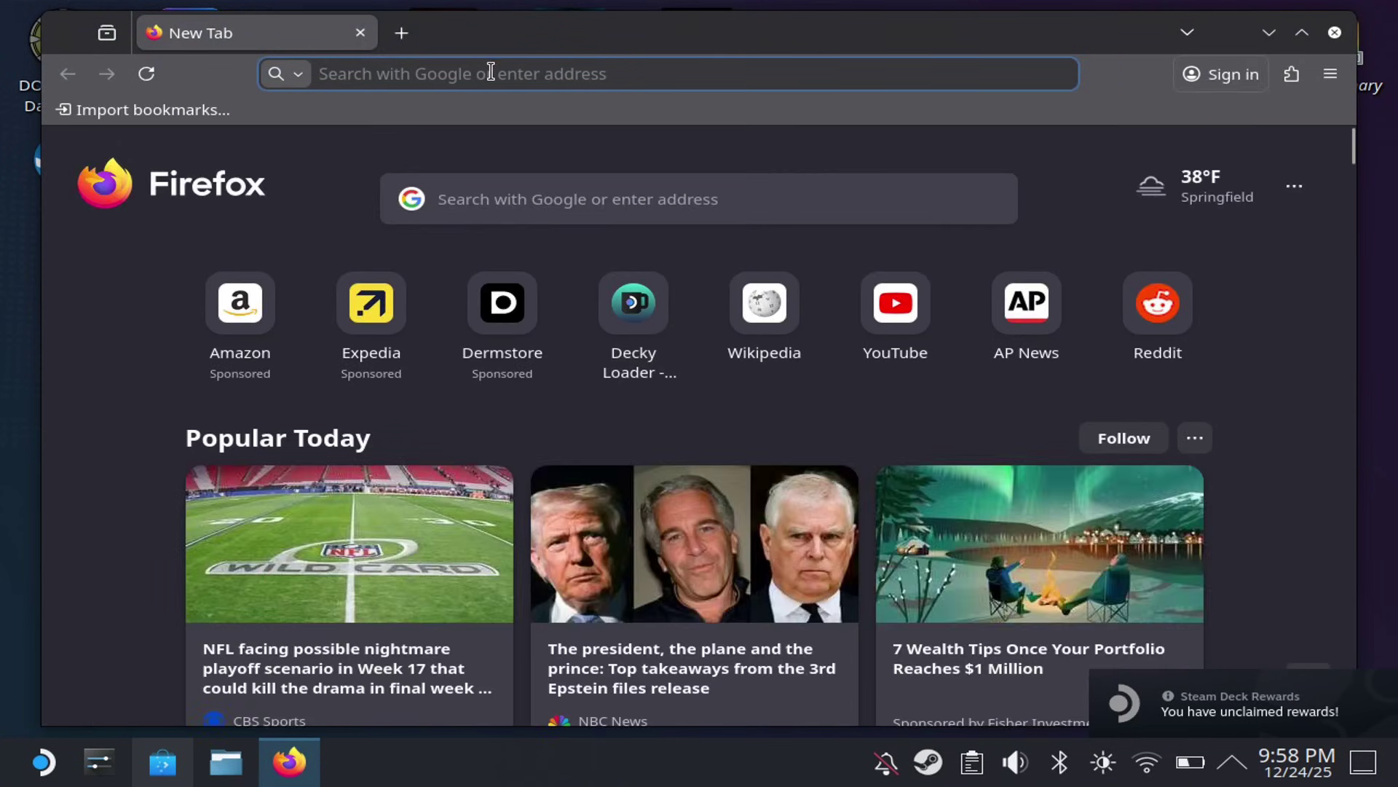
Open the Decky Loader website at decky.xyz in Firefox and download its installer
click(490, 71)
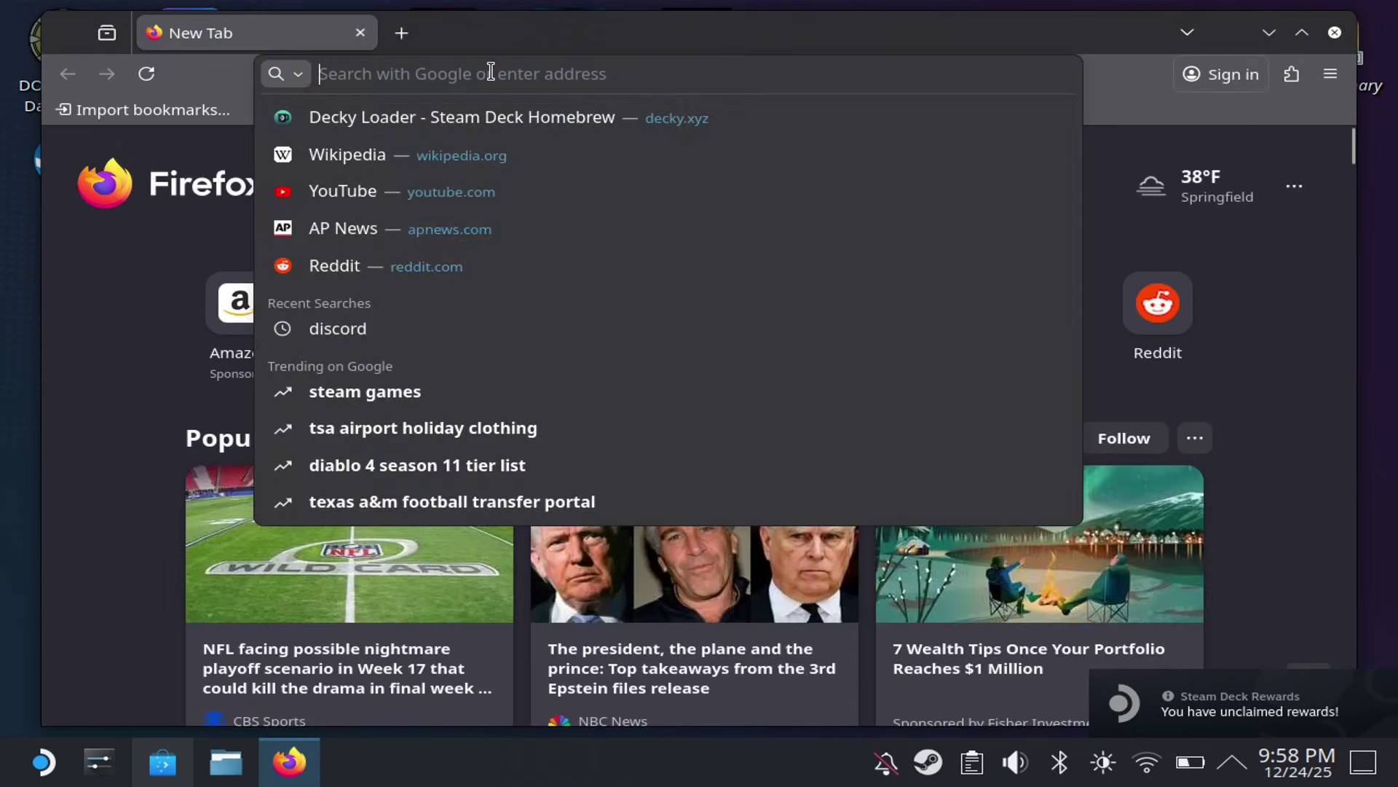
click(472, 112)
click(1267, 155)
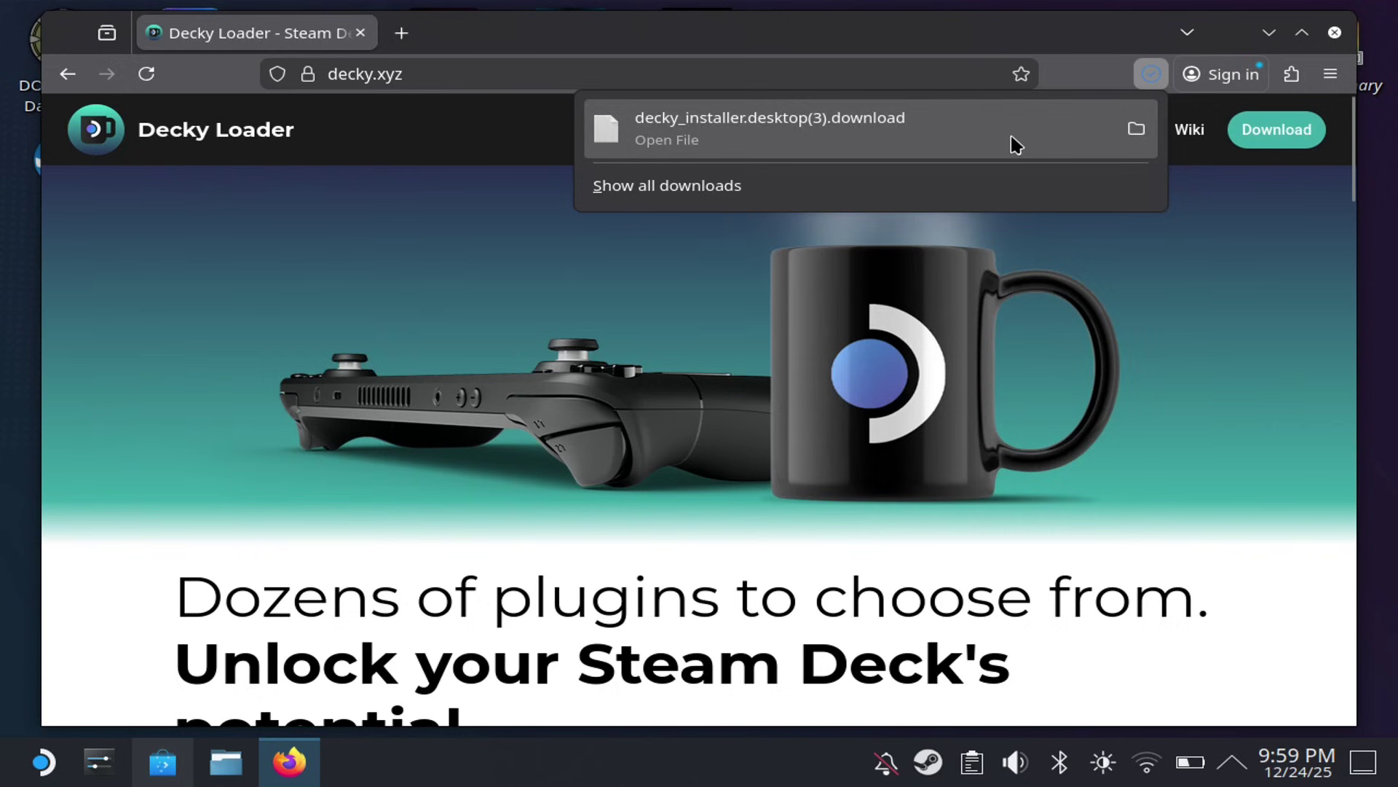
Close the browser, find the decky_installer.desktop(2).download file in the Downloads folder and execute it, confirming the launch
click(1335, 34)
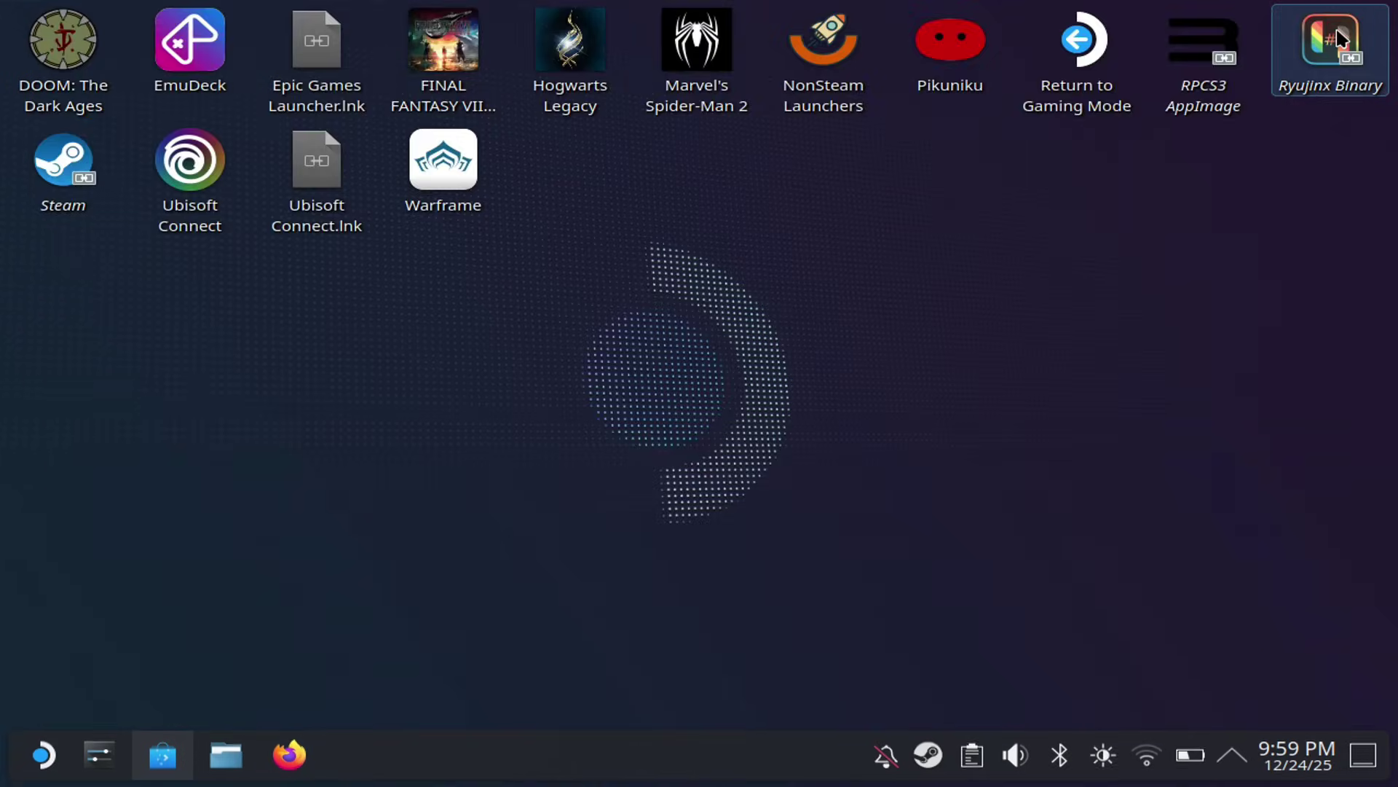
click(211, 771)
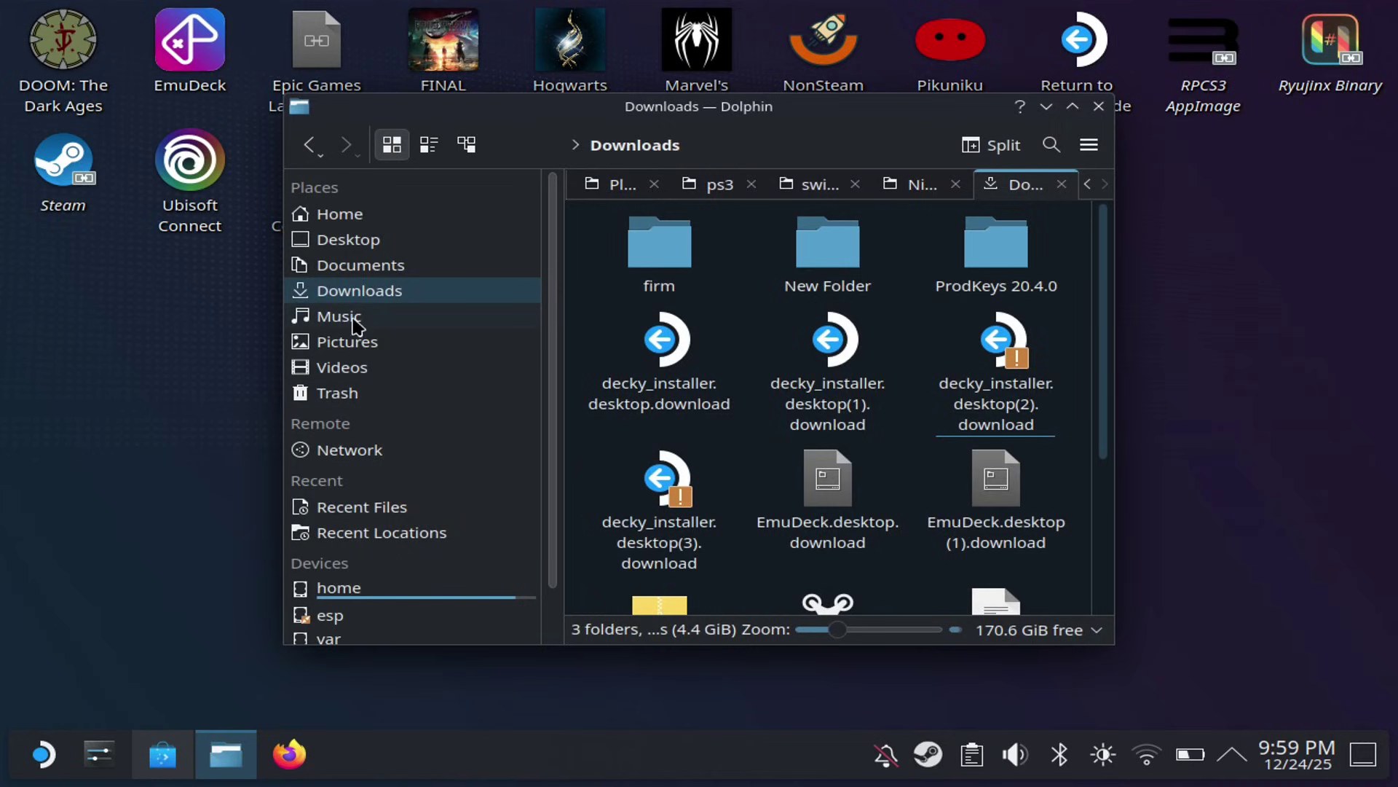
click(1017, 408)
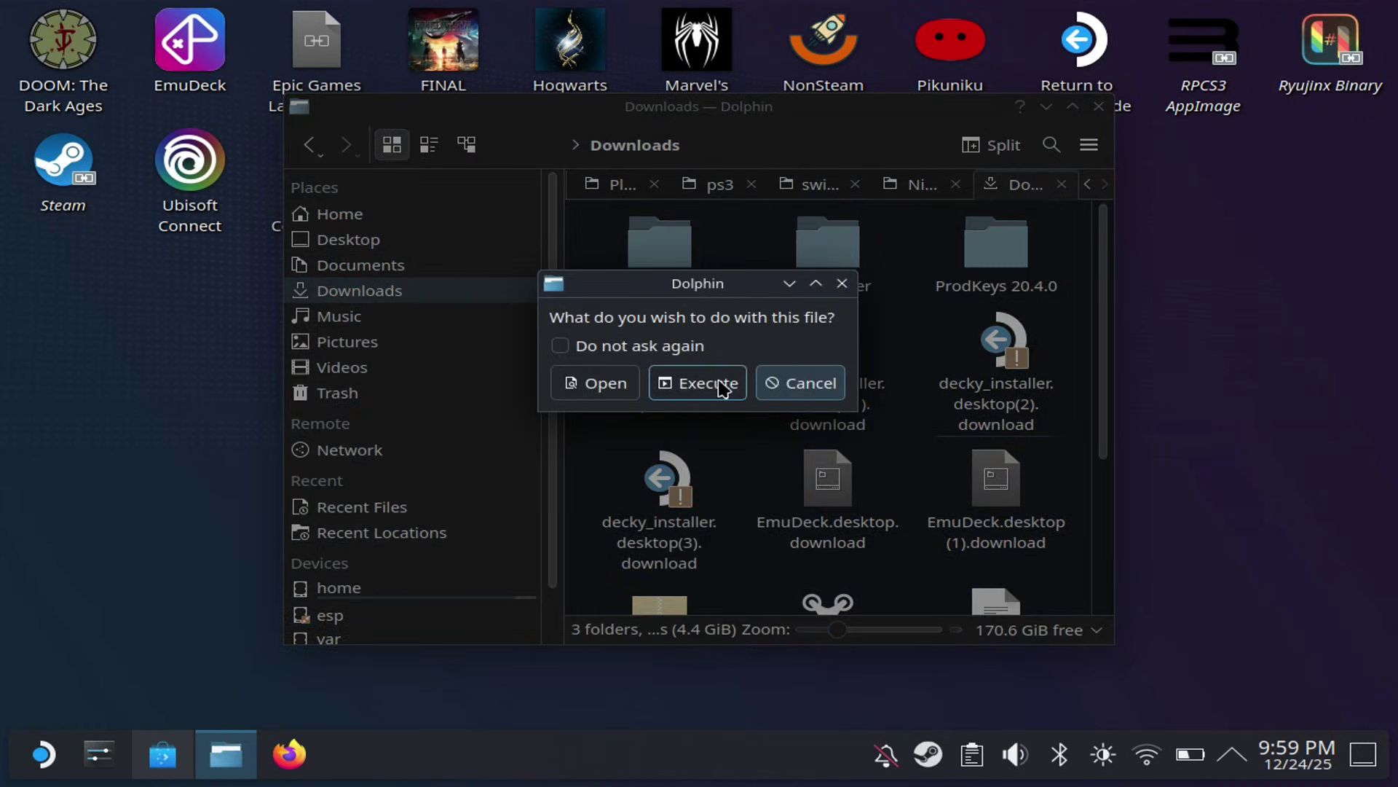
click(721, 383)
click(762, 443)
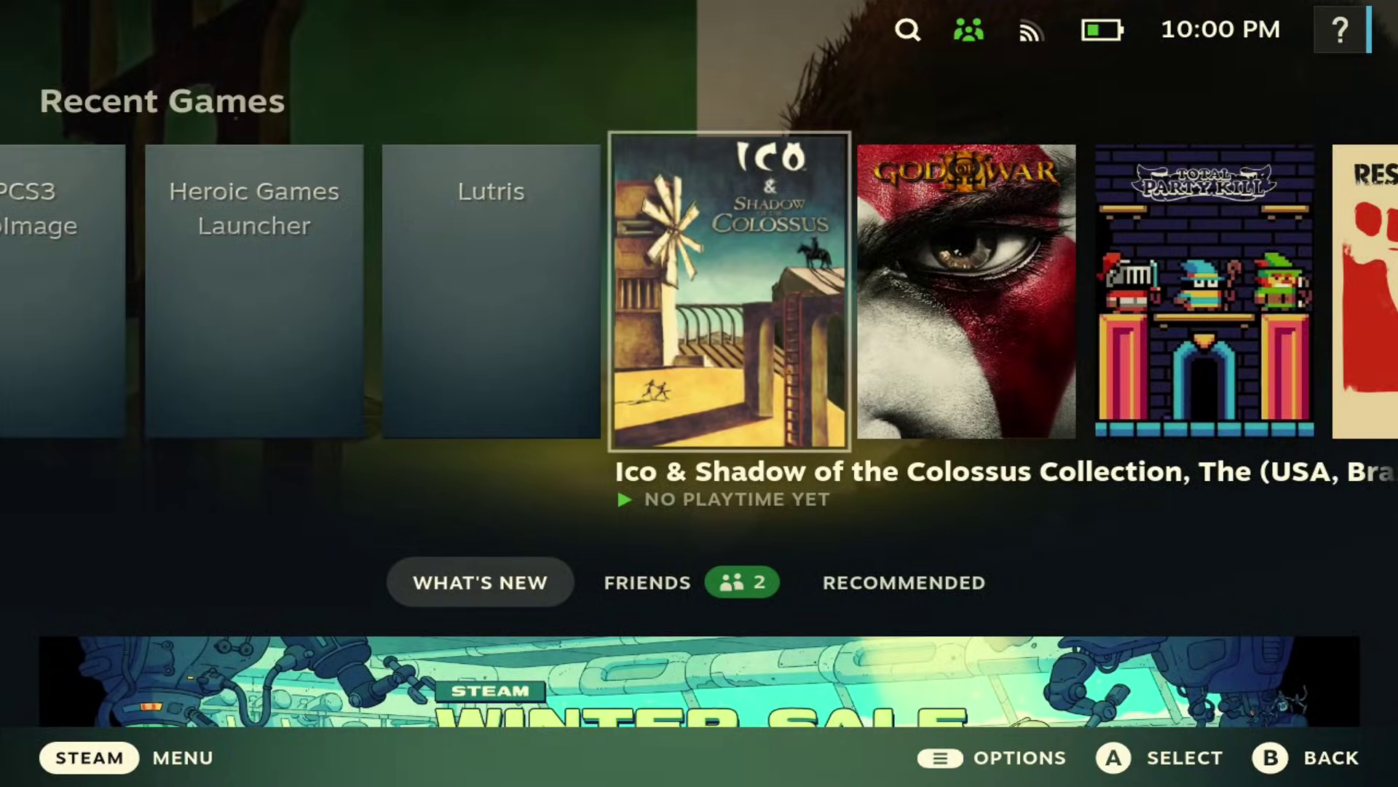
Go to the Decky section of the quick access menu in Gaming Mode and open the Decky plugin store
key(ctrl+2)
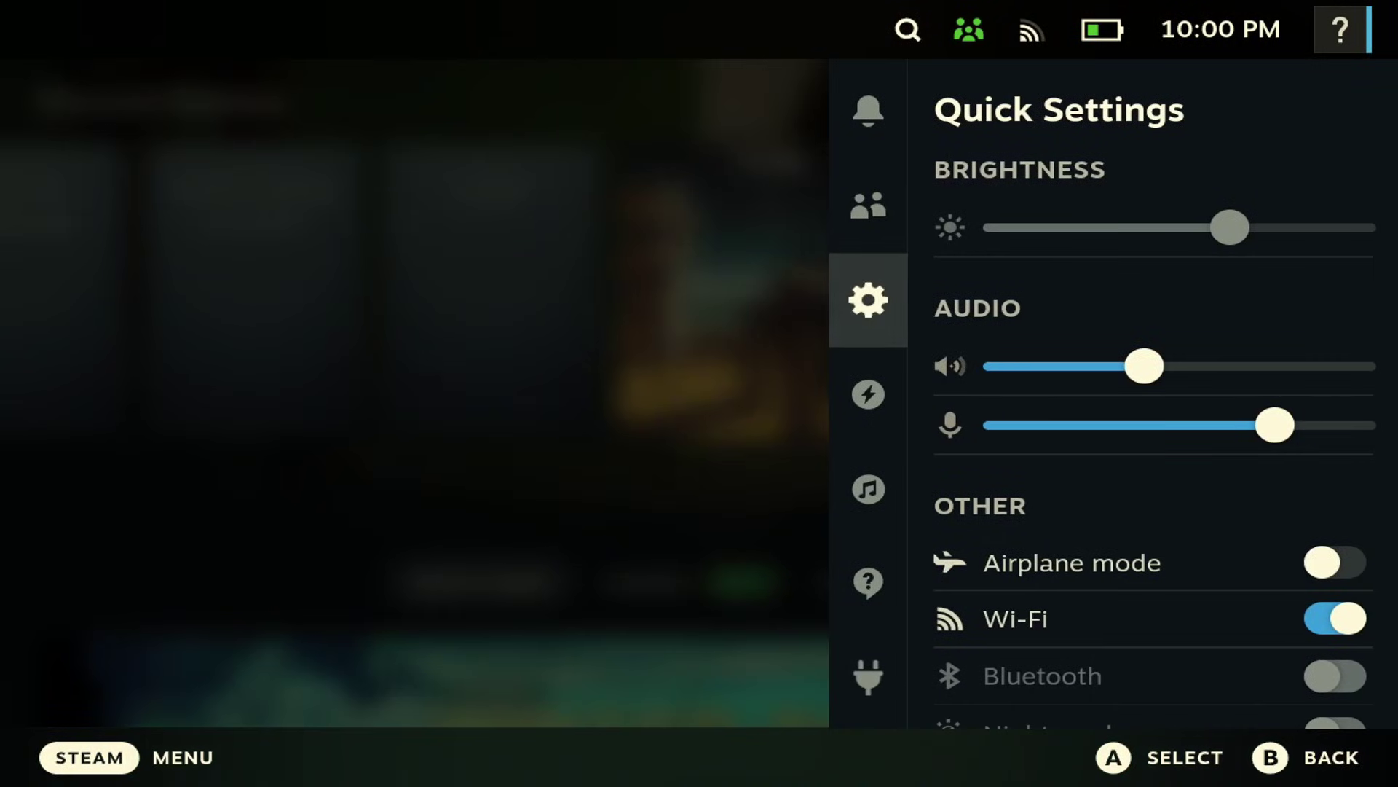
key(Down)
key(Down)
key(Down)
key(Down)
key(Right)
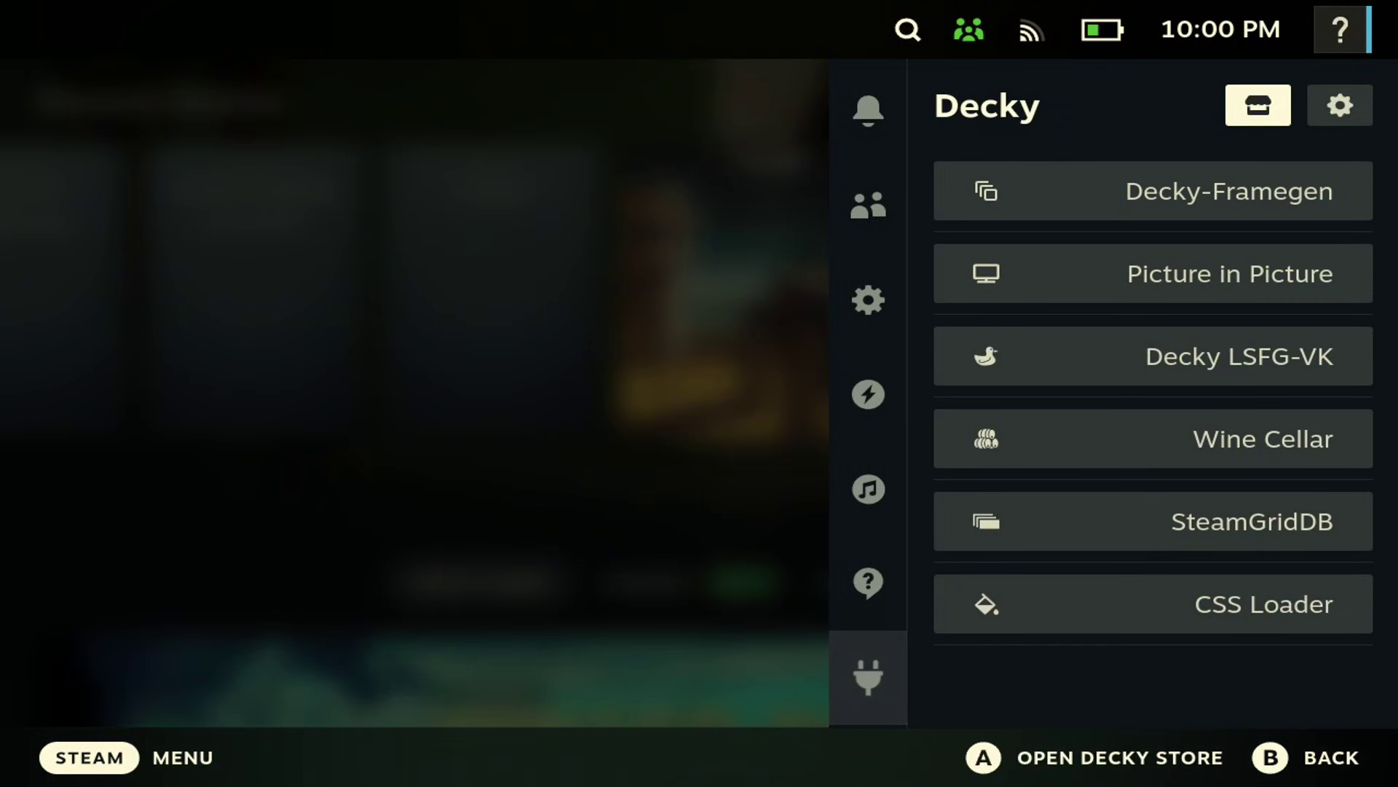
key(Return)
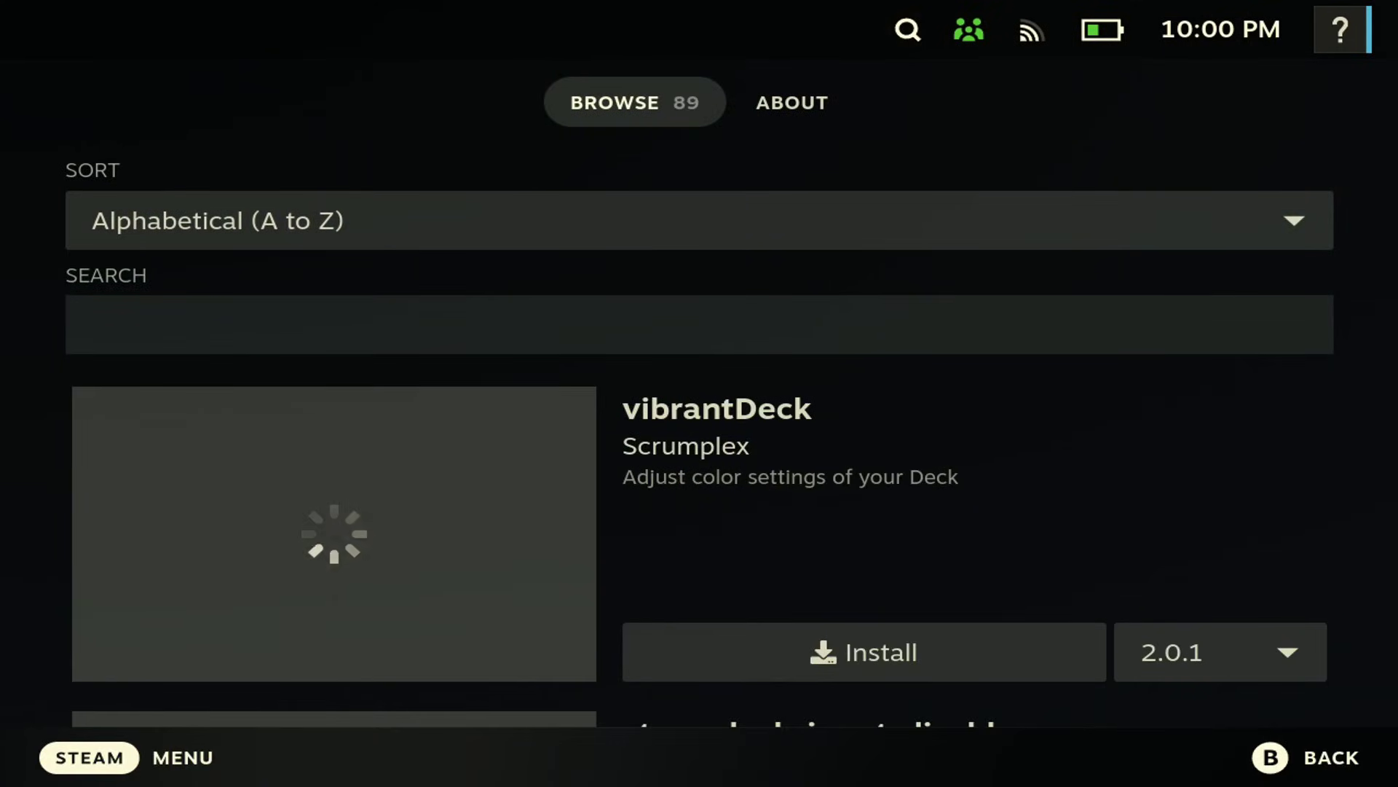
Browse the available plugins in the Decky store, from vibrantDeck down to Reshadeck
key(Down)
key(Down)
key(Down)
key(Down)
key(Down)
key(Down)
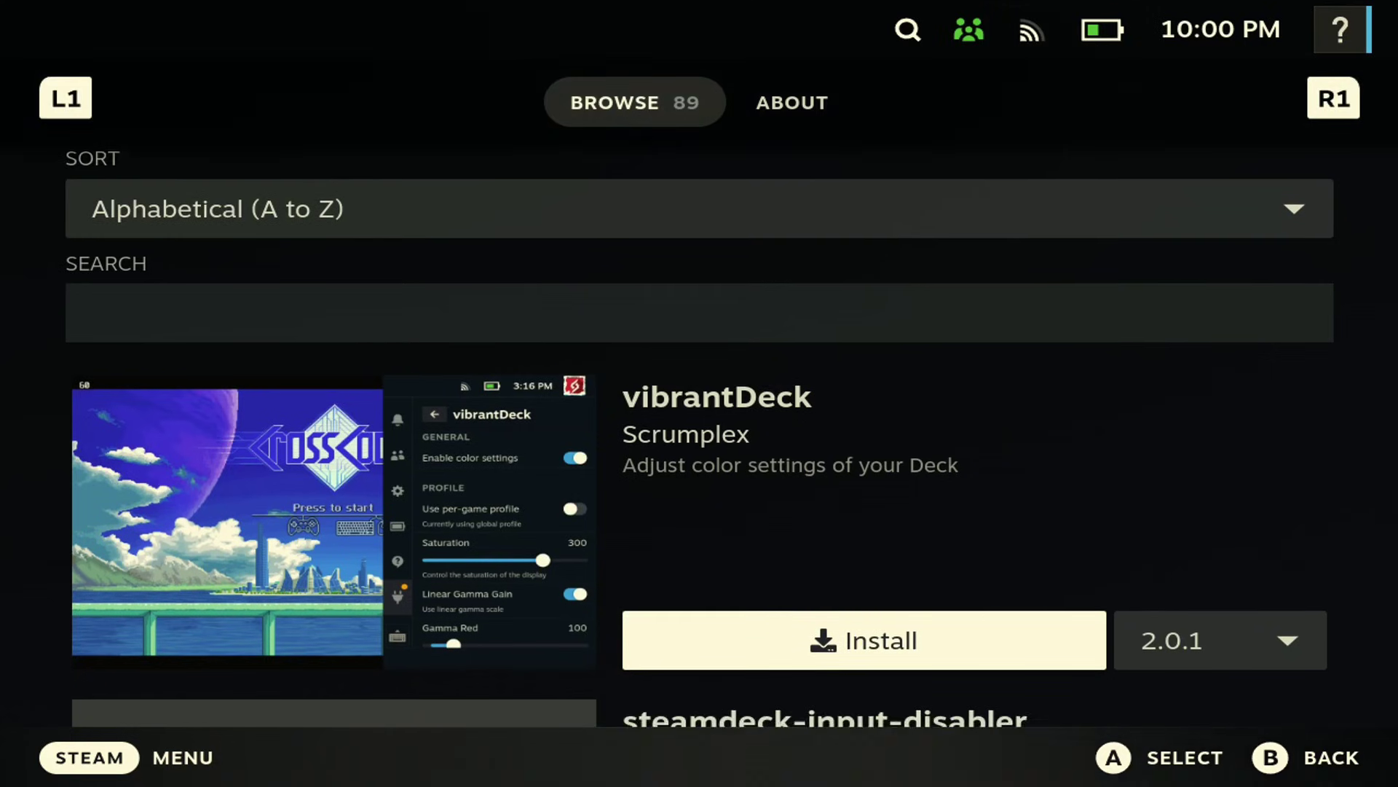
key(Down)
key(Down)
key(Down)
key(Down)
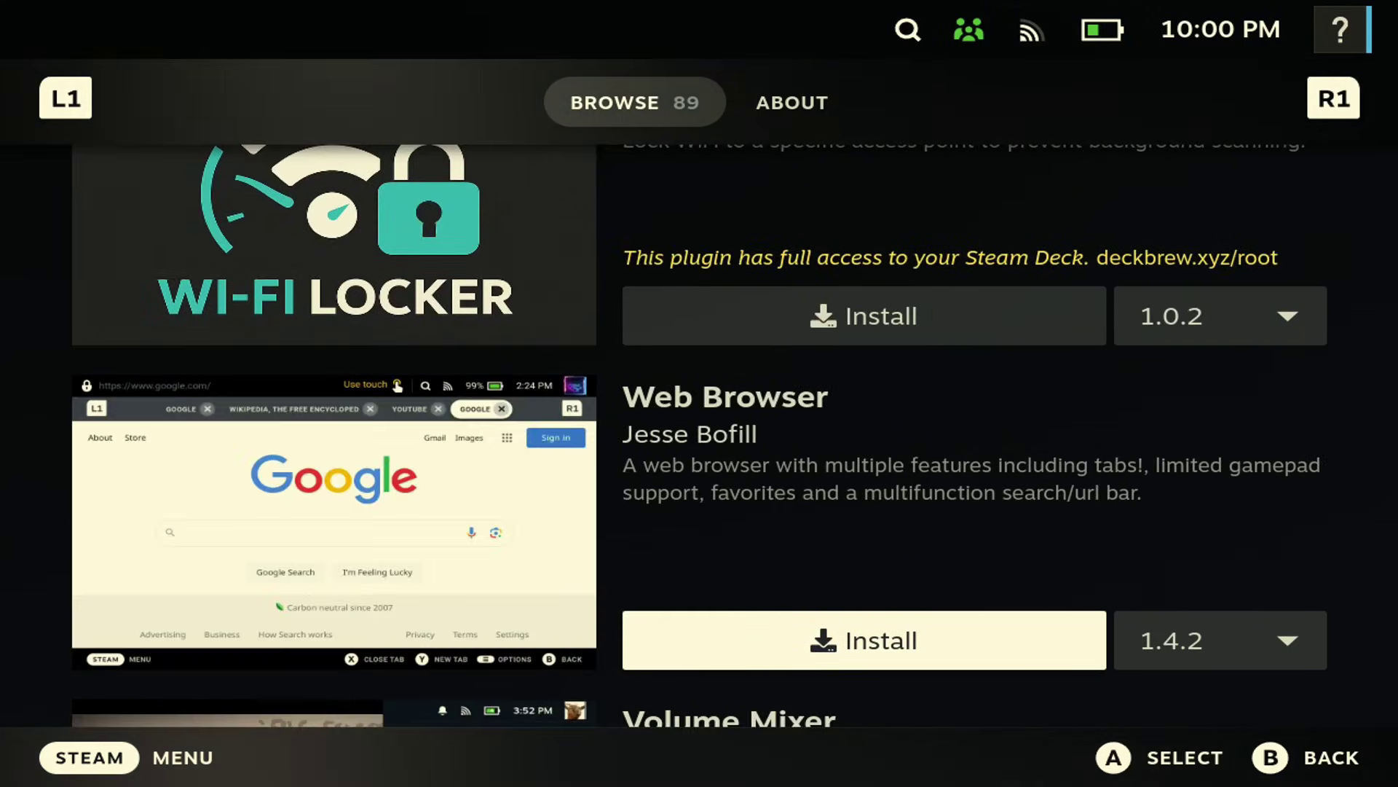
key(Down)
key(Down)
key(Down)
key(Down)
key(Down)
key(Down)
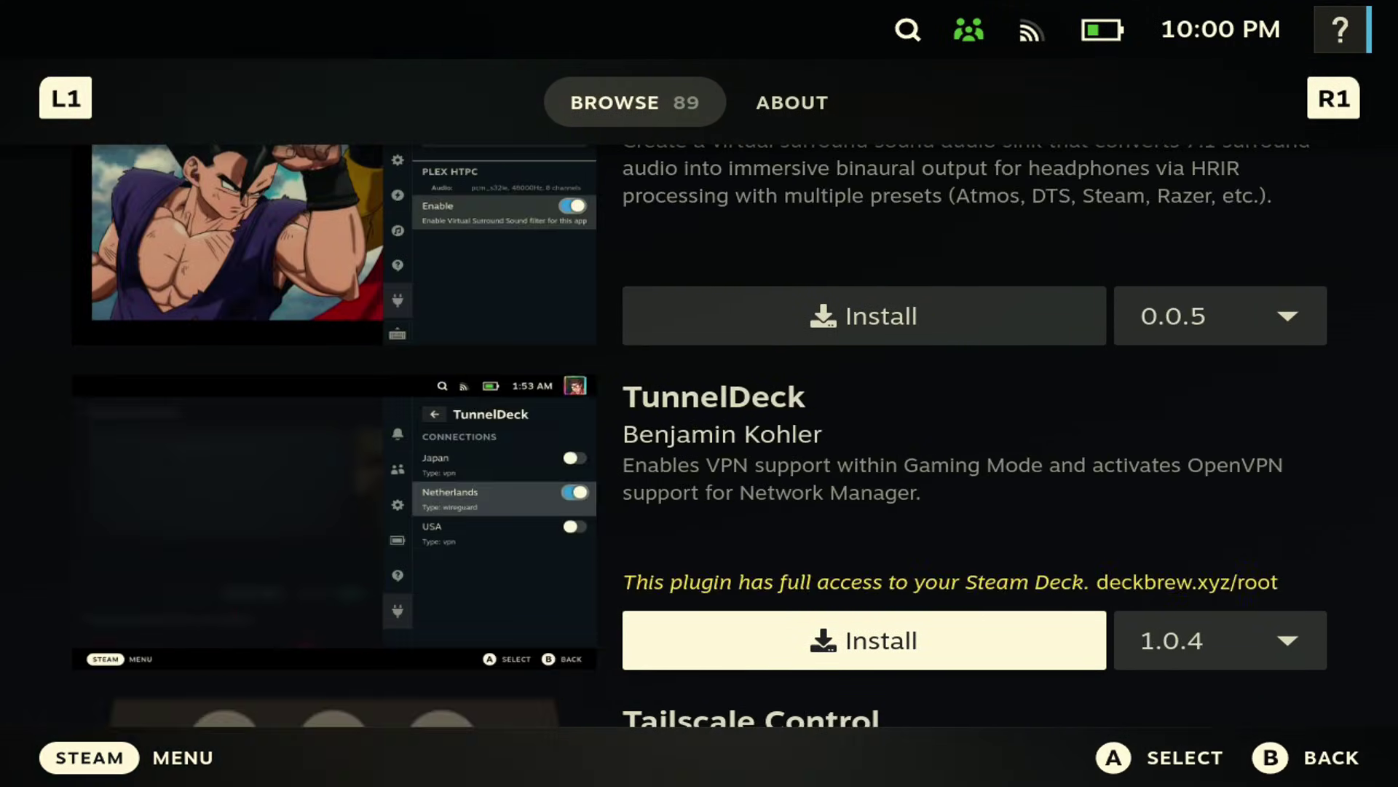
key(Down)
key(Down)
key(Down)
key(Down)
key(Down)
key(Down)
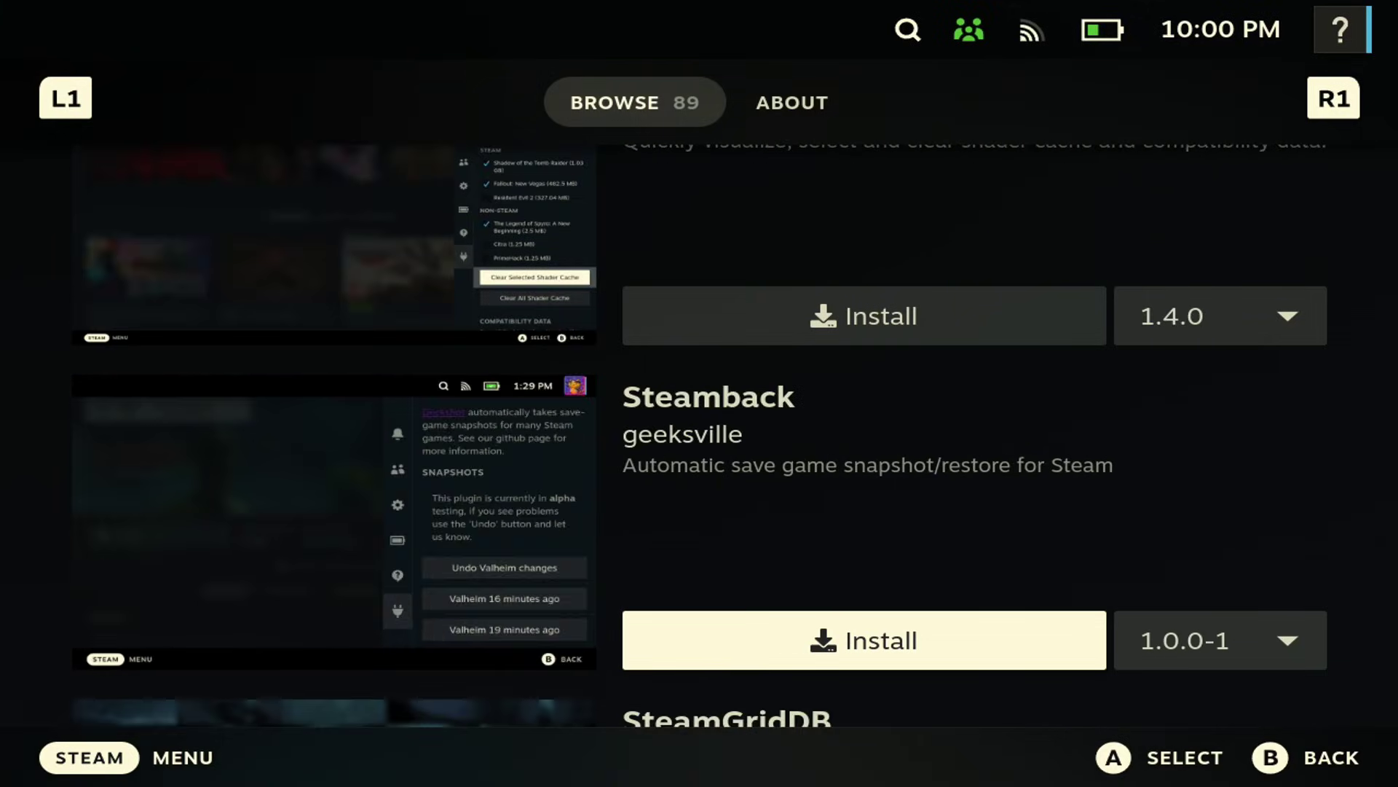
key(Down)
key(Down)
key(Down)
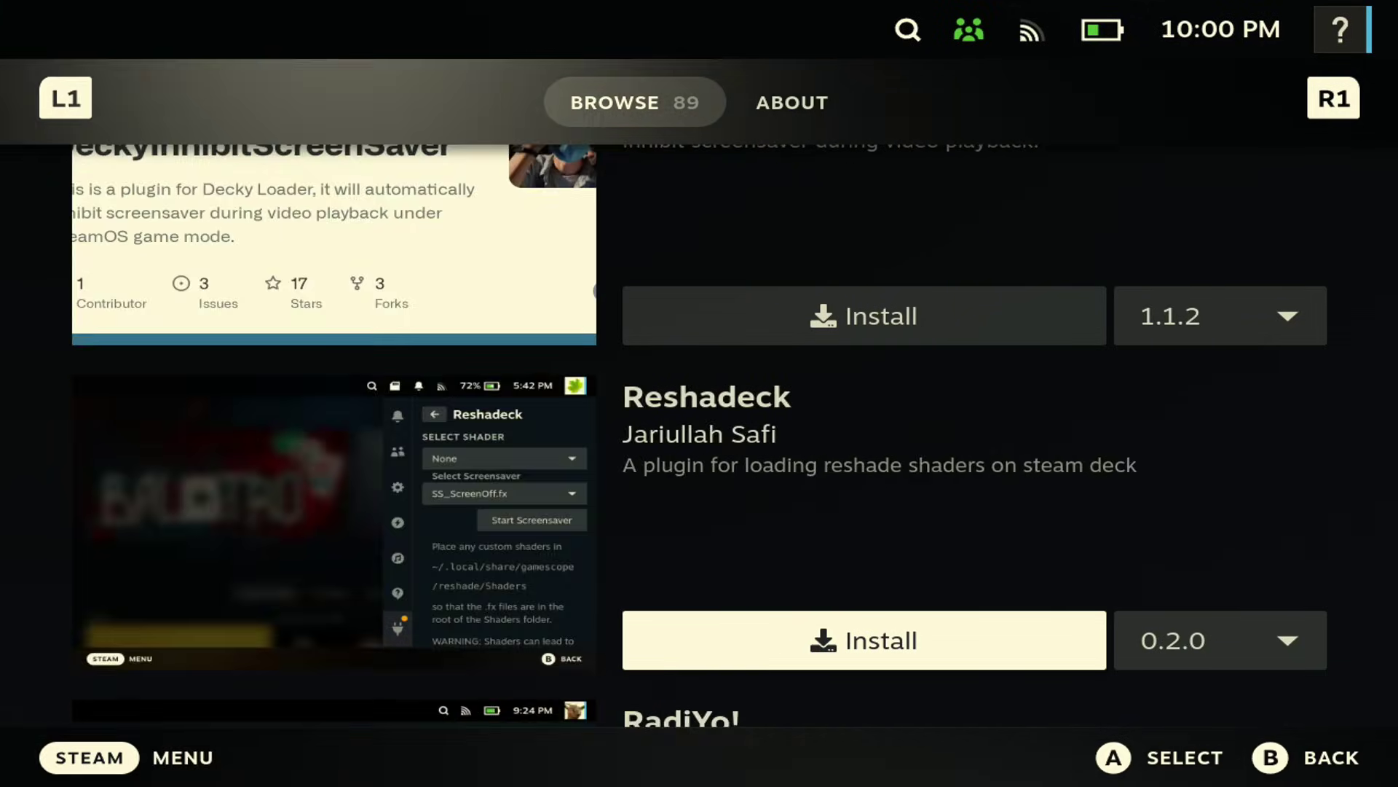
Leave the plugin store and open the CSS Loader plugin from the installed Decky plugins
key(Escape)
key(Down)
key(Down)
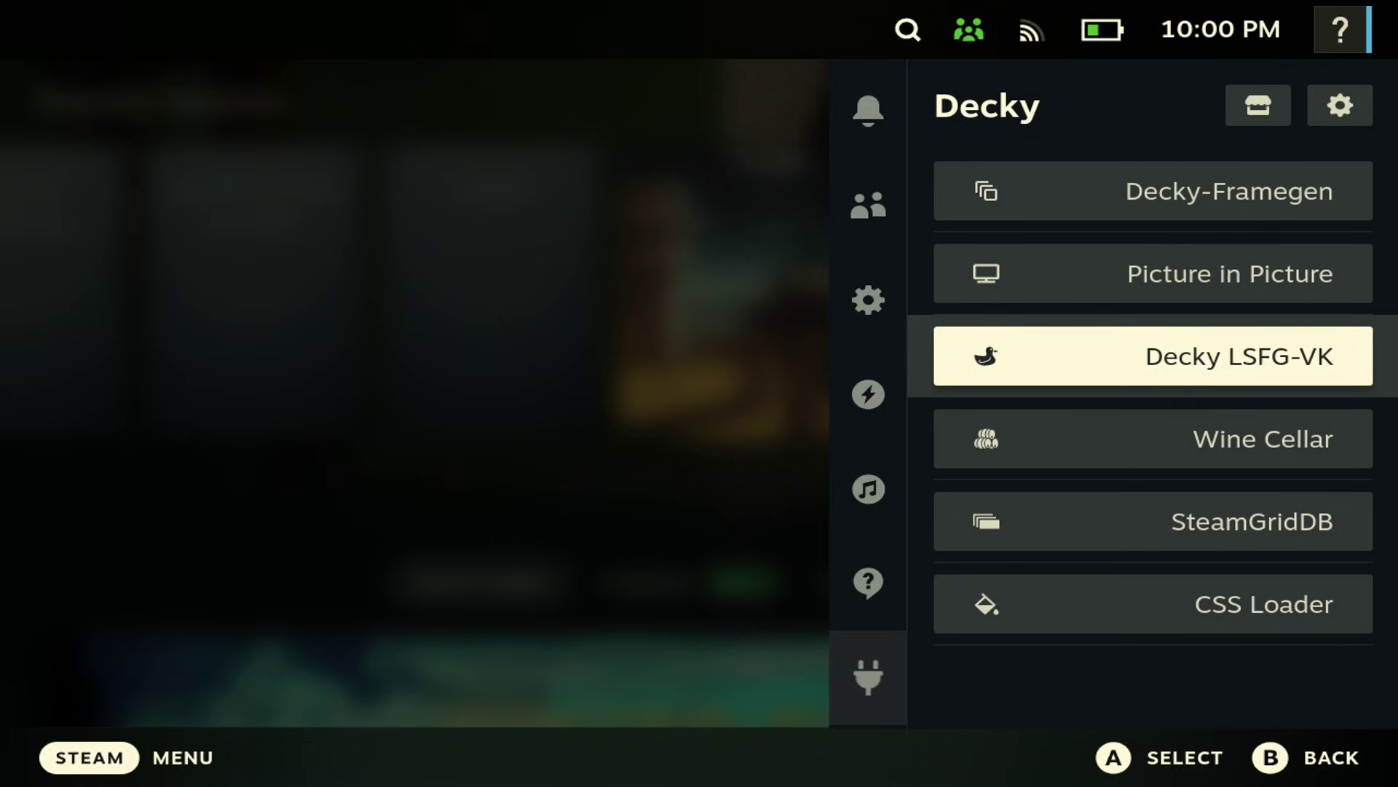
key(Down)
key(Down)
key(Down)
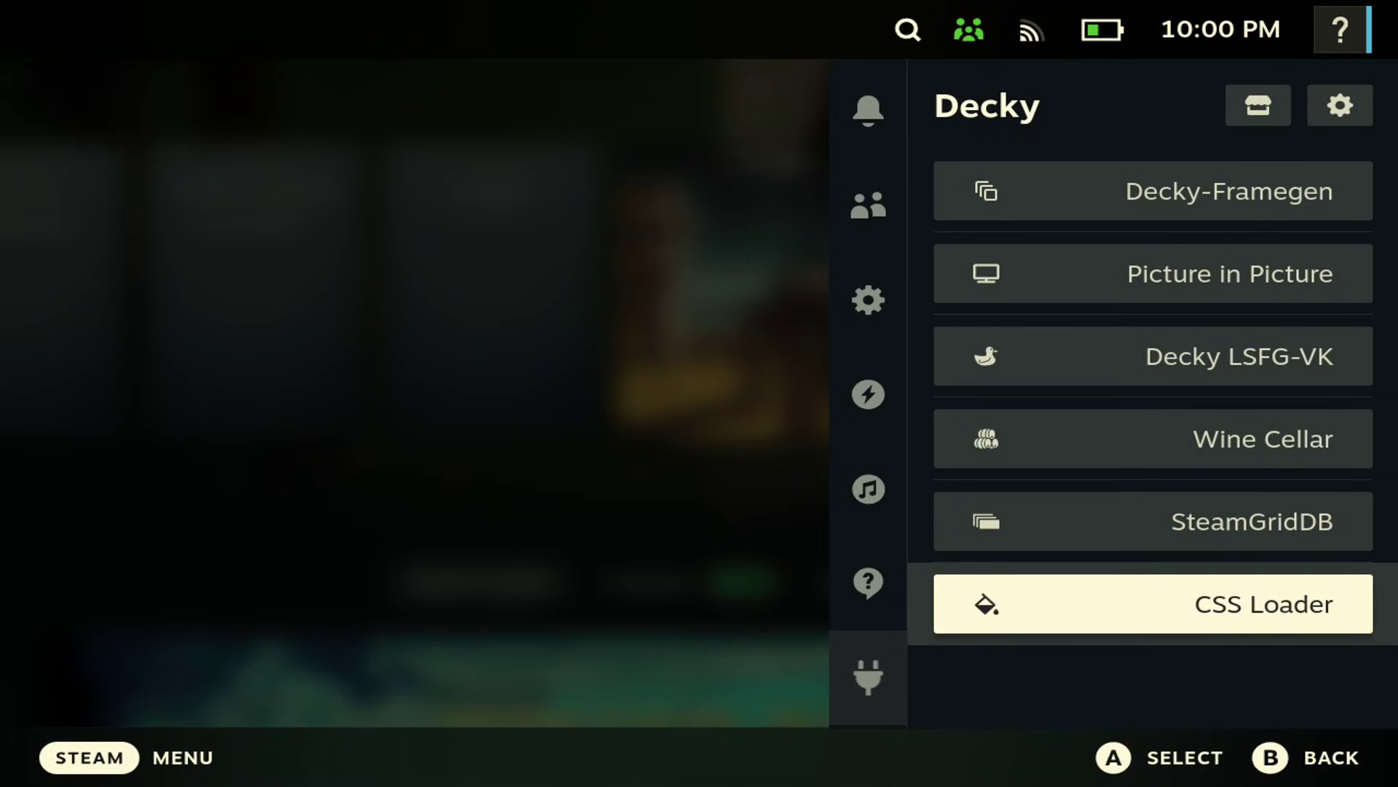
key(Return)
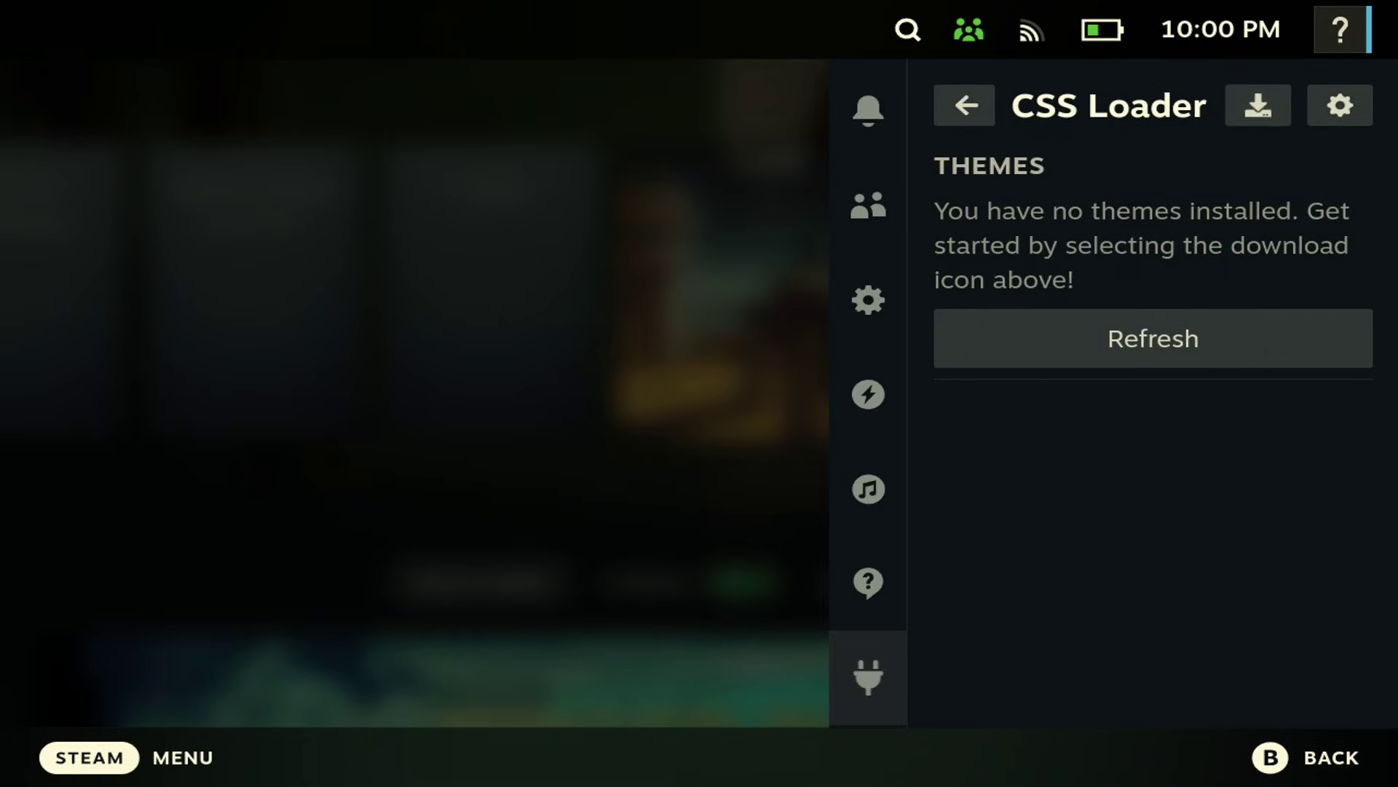
Open CSS Loader's theme download page and look through the themes available there
key(Right)
key(Down)
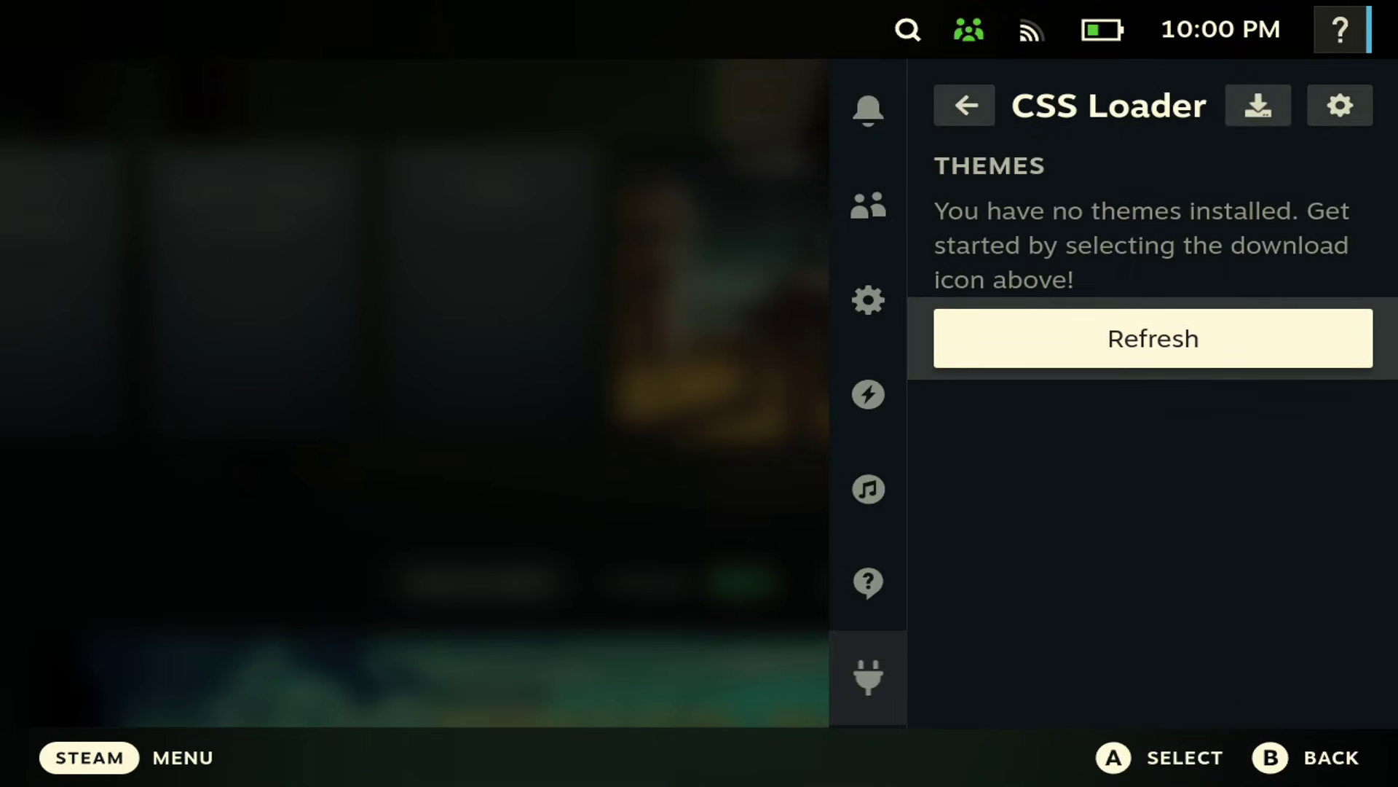
key(Up)
key(Right)
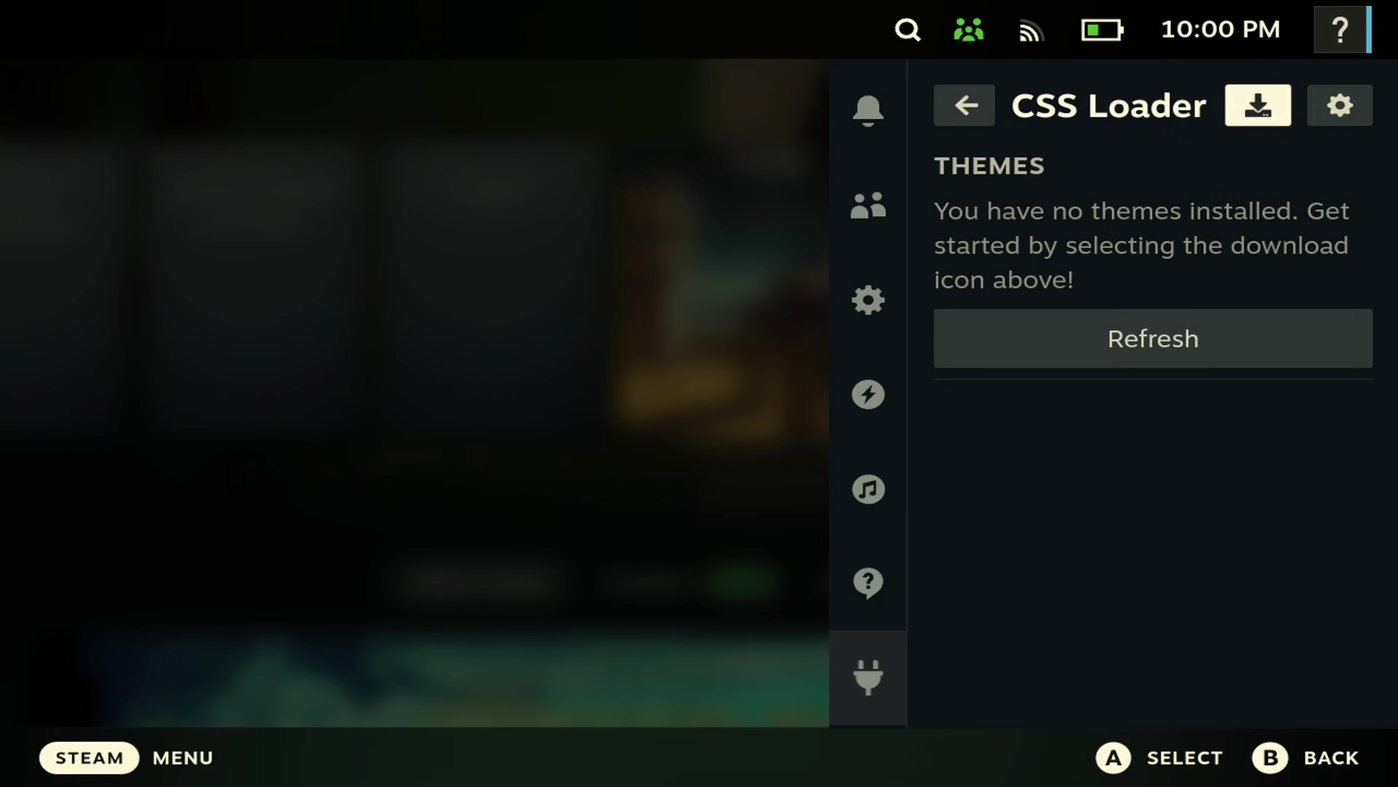
key(Return)
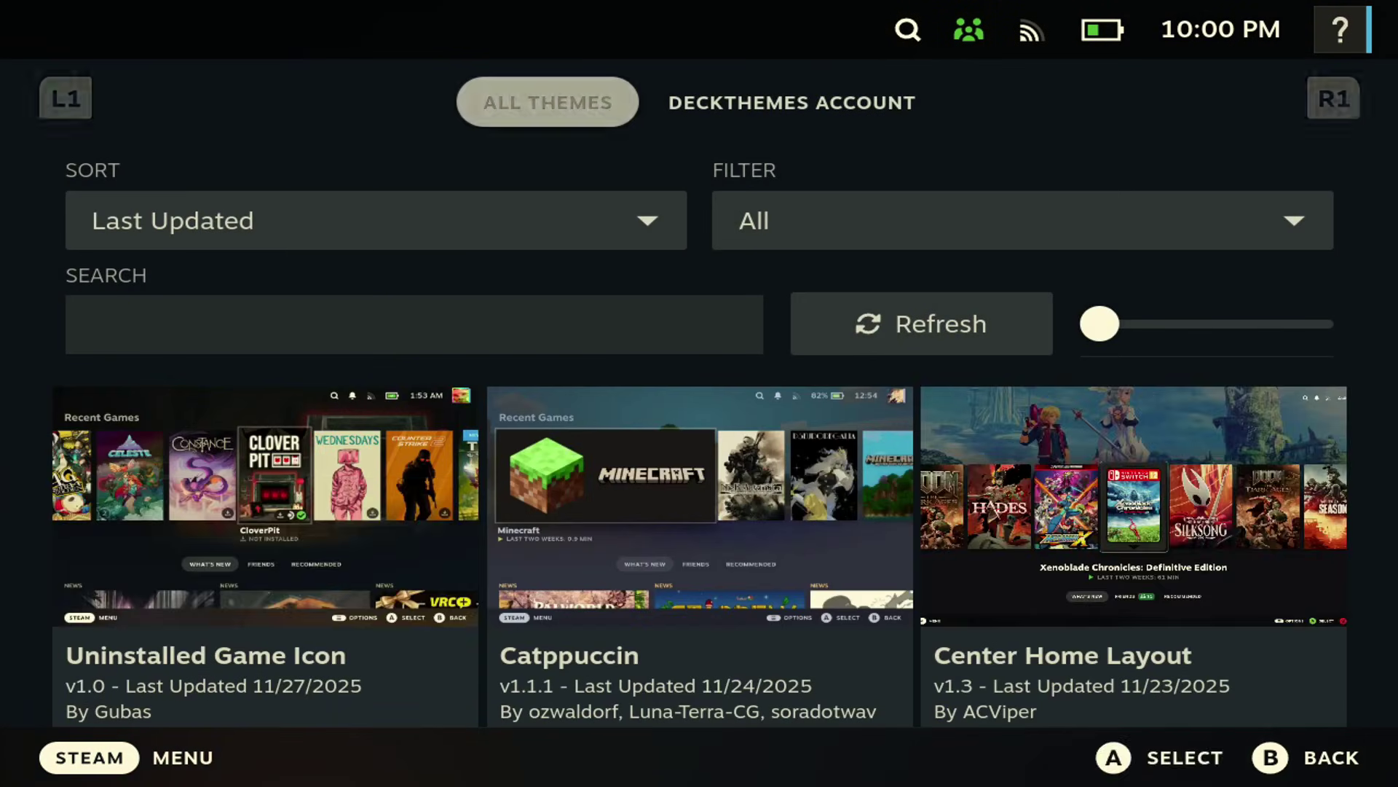
key(Down)
key(Down)
key(Down)
key(Down)
key(Down)
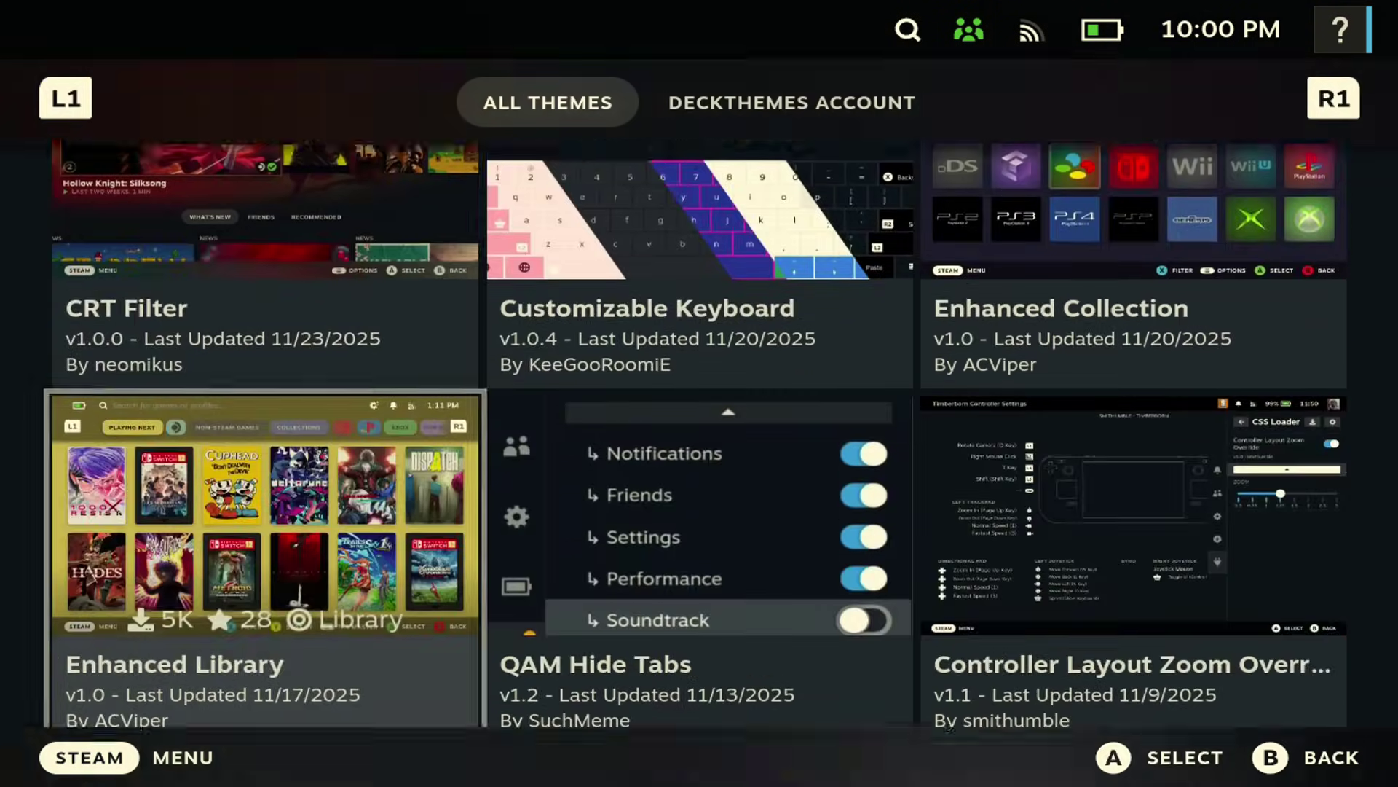
key(Down)
Open the Decky LSFG-VK plugin and review its frame generation settings down past the Workarounds section
key(ctrl+2)
key(Return)
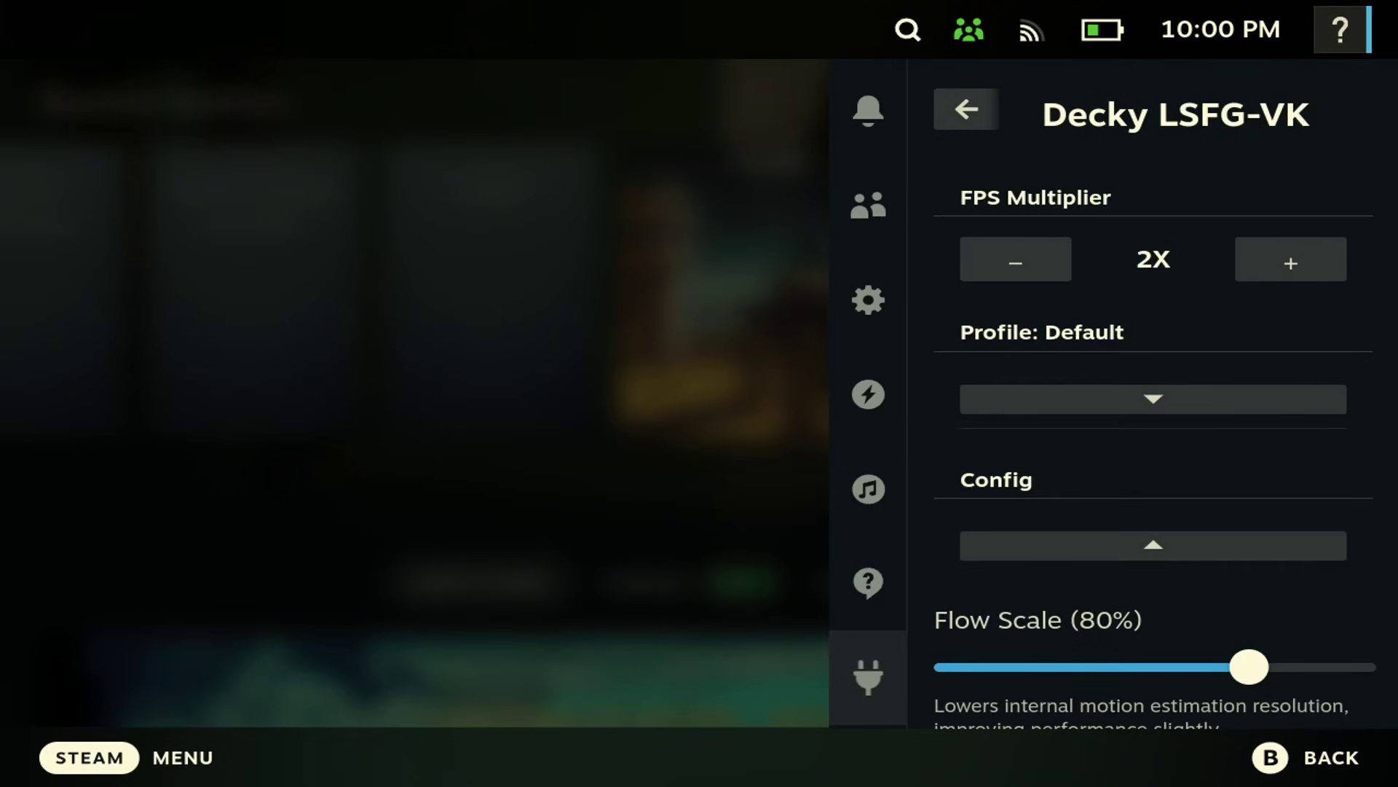
key(Down)
key(Down)
key(Down)
key(Down)
key(Down)
key(Down)
key(Down)
key(Down)
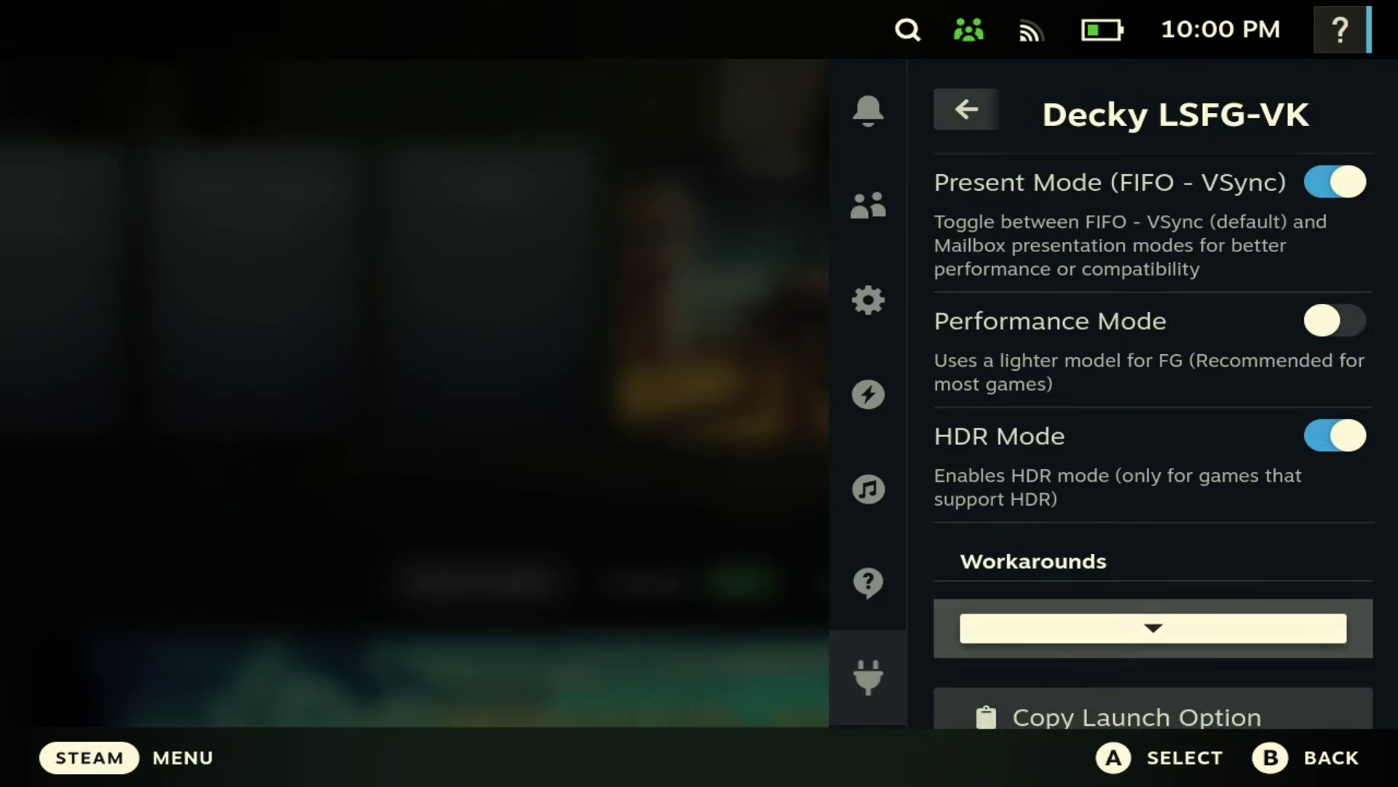
key(Down)
key(Down)
key(Down)
key(Down)
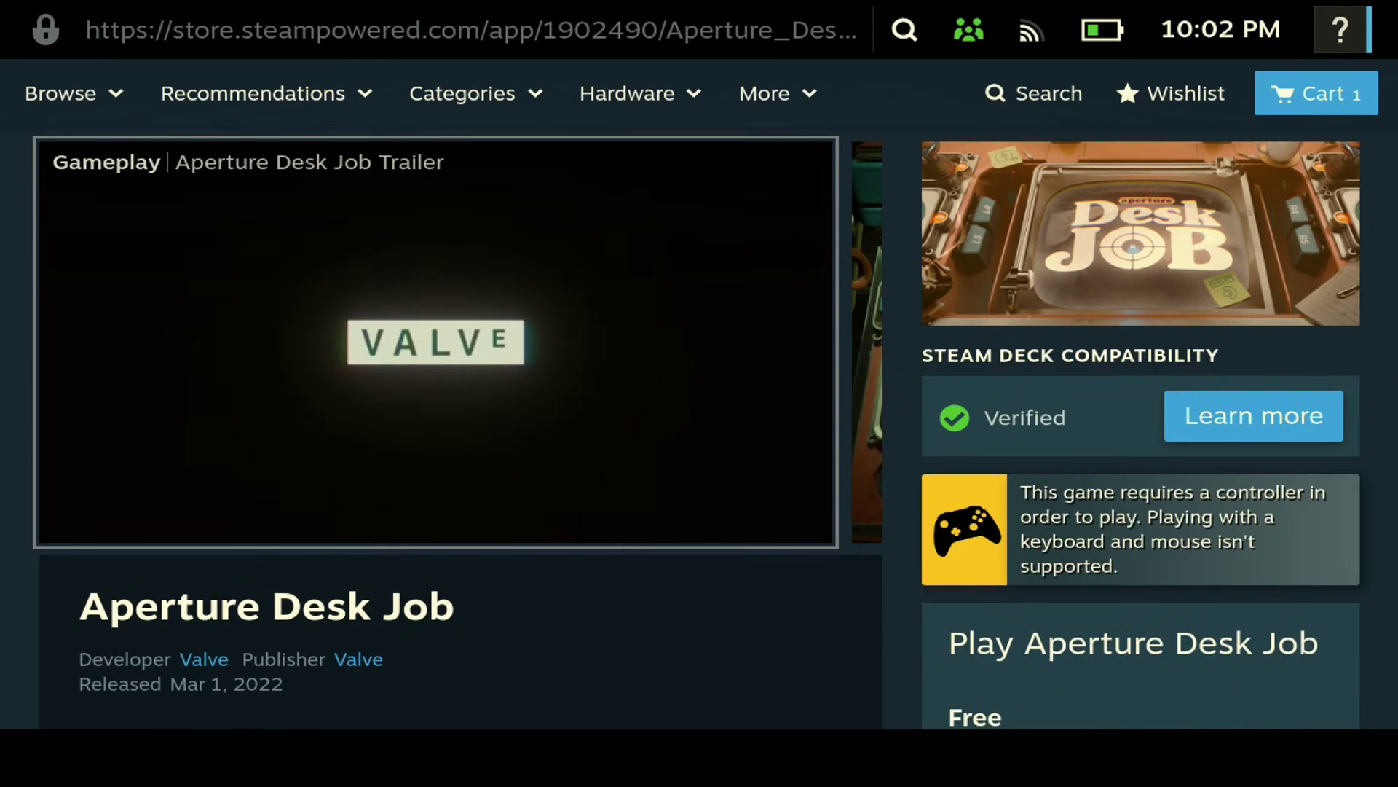
Look through the trailer and screenshots on the Aperture Desk Job store page
key(Right)
key(Right)
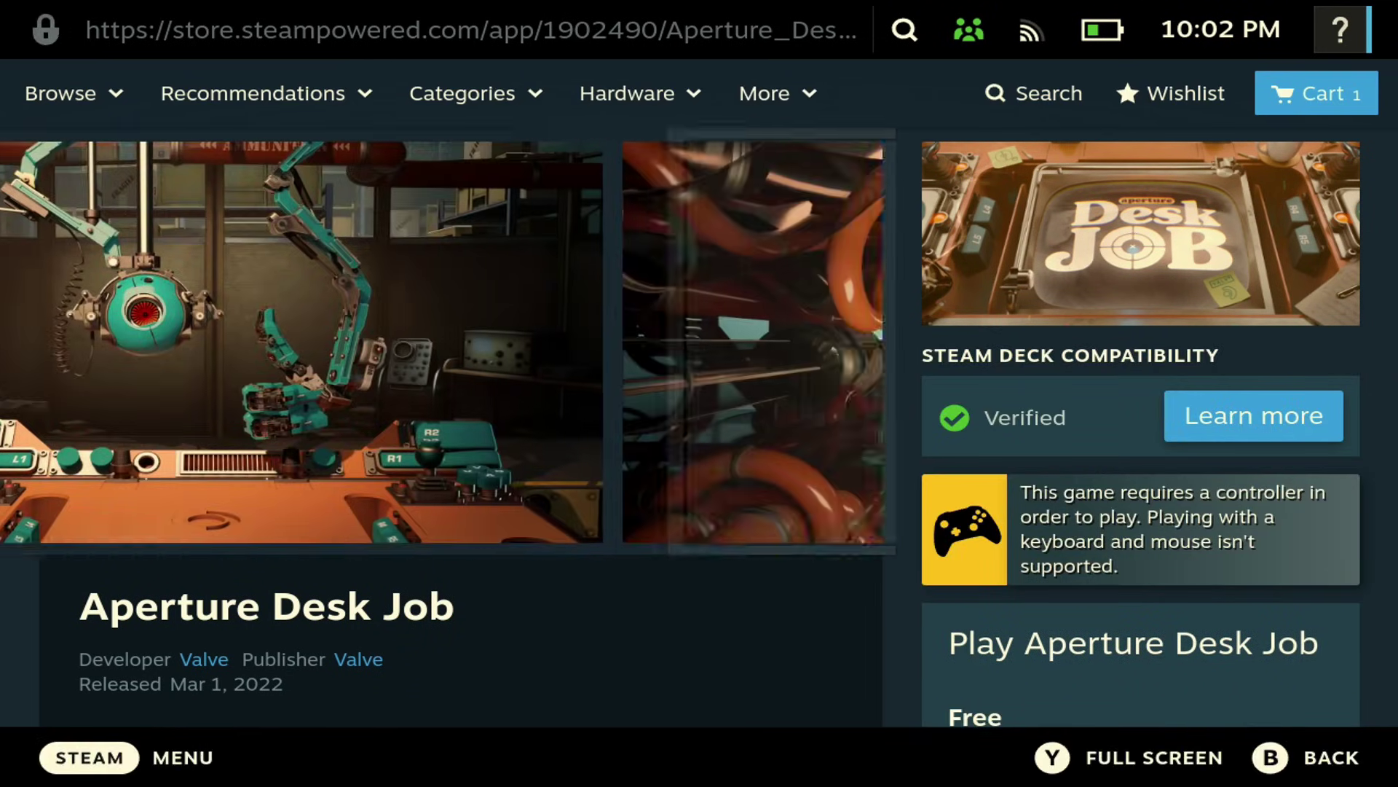
key(Right)
key(Right)
key(Right)
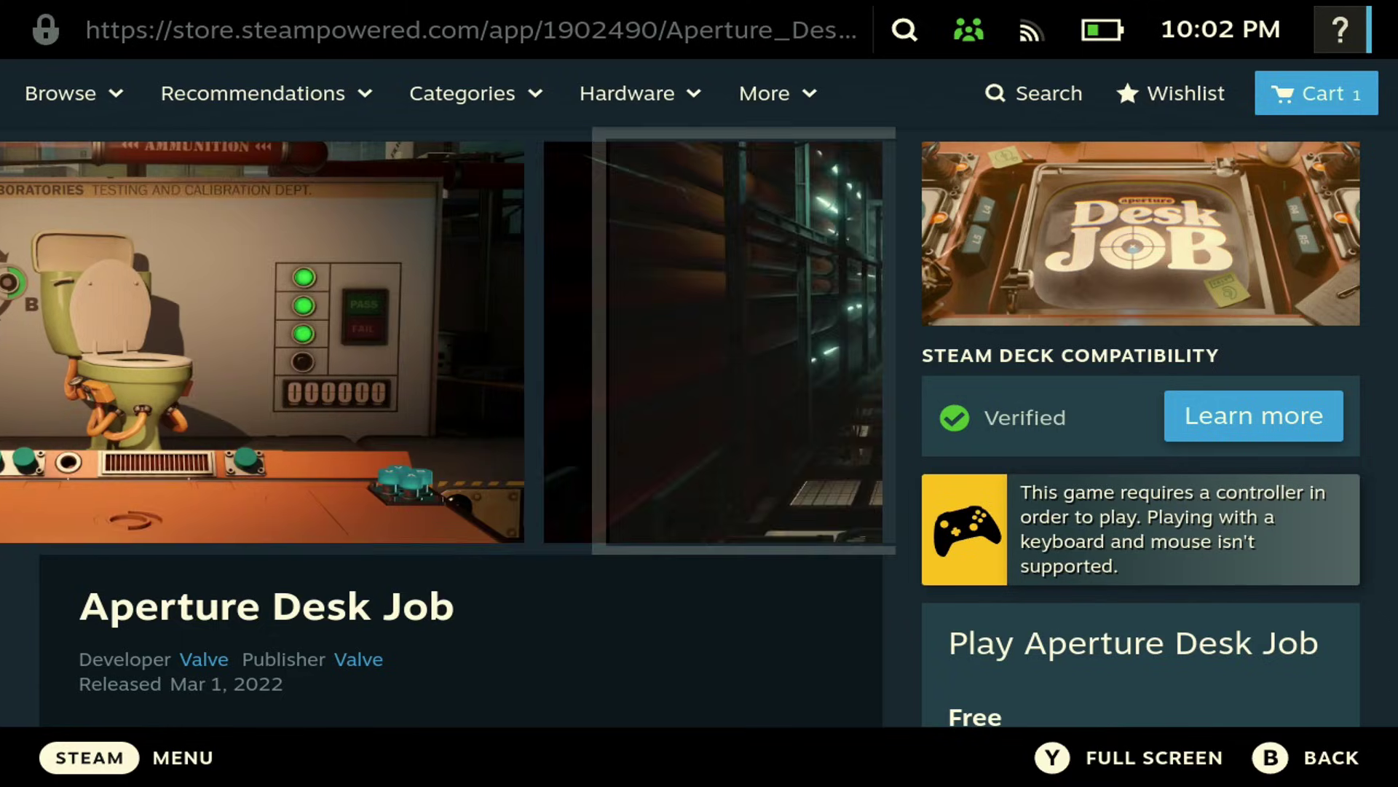
key(Right)
key(Right)
key(Right)
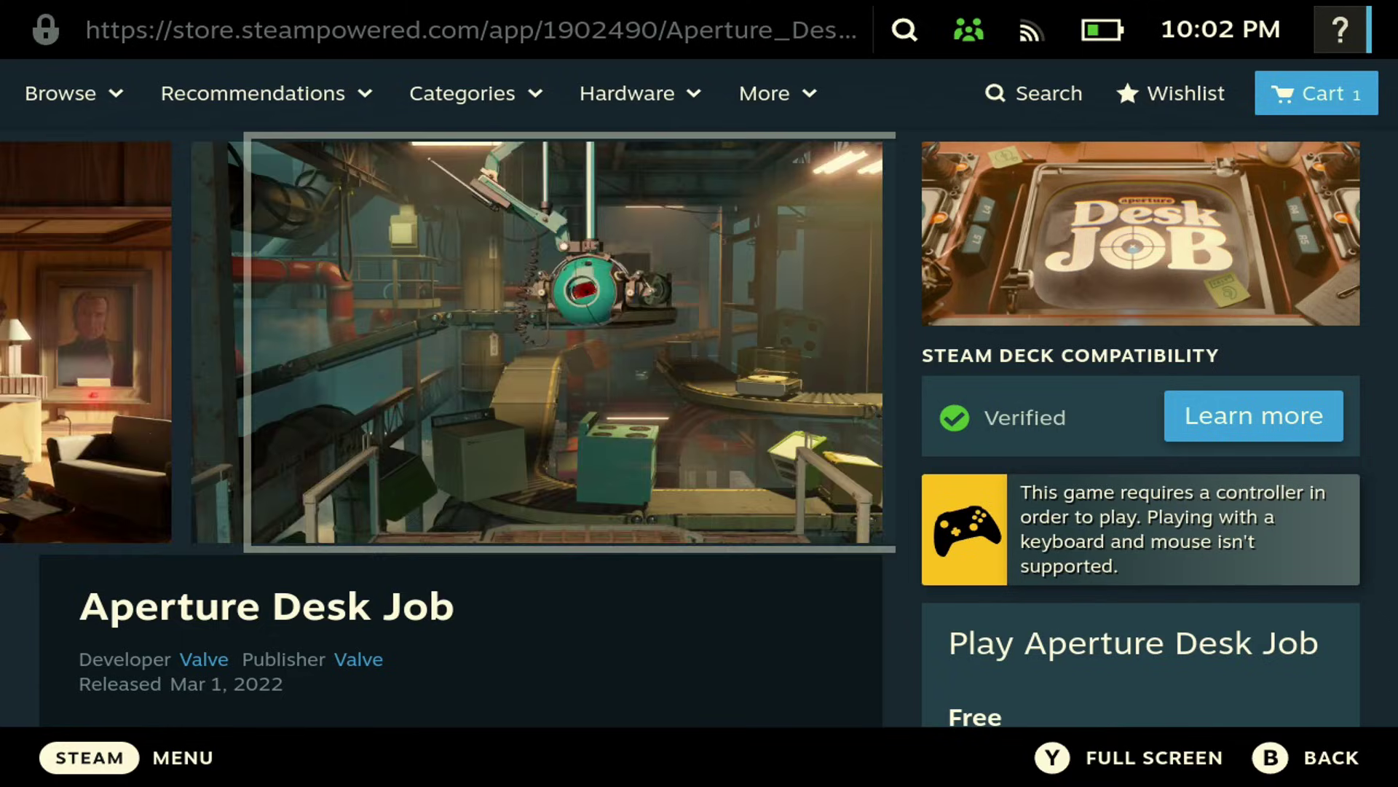
Choose to play the free Aperture Desk Job from its store page, opening its library page
key(Down)
key(Down)
key(Right)
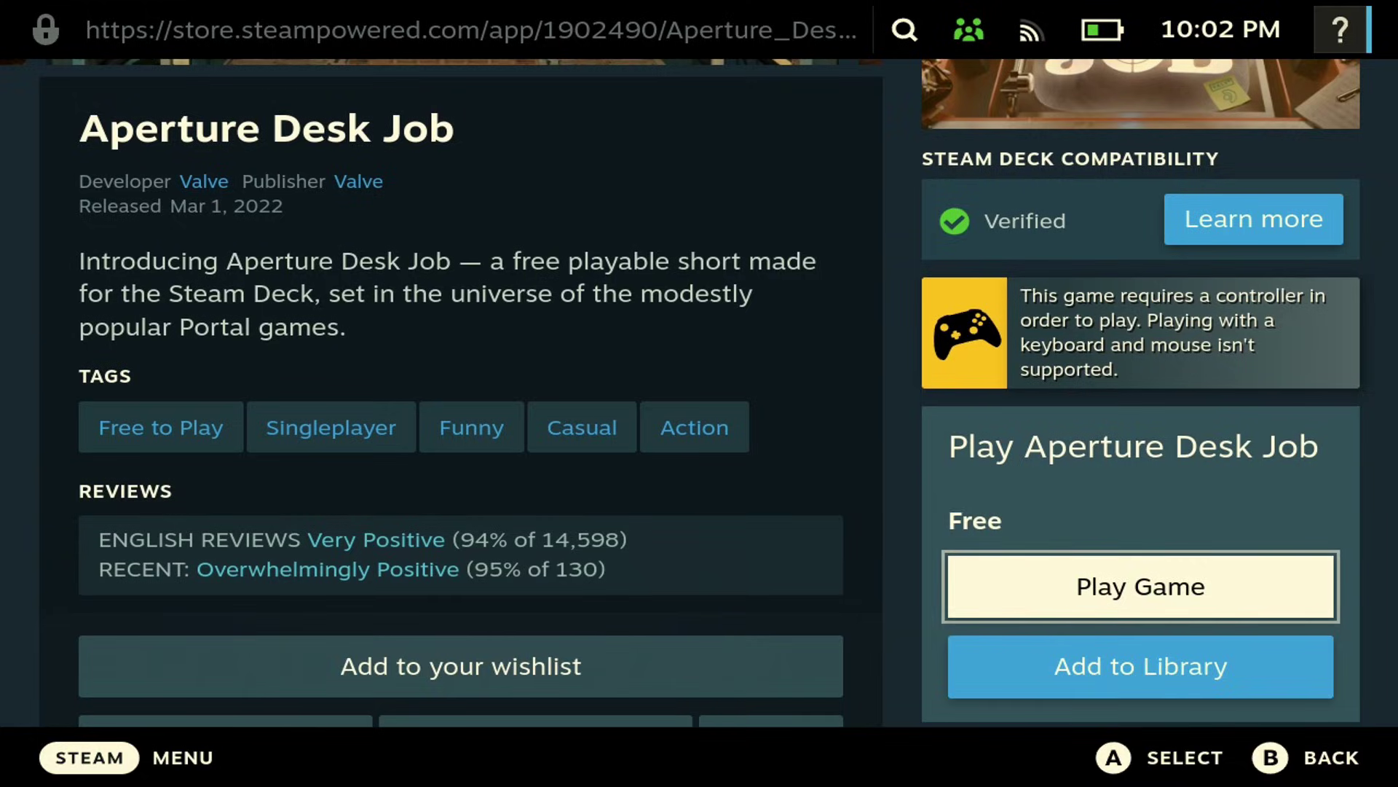
key(Return)
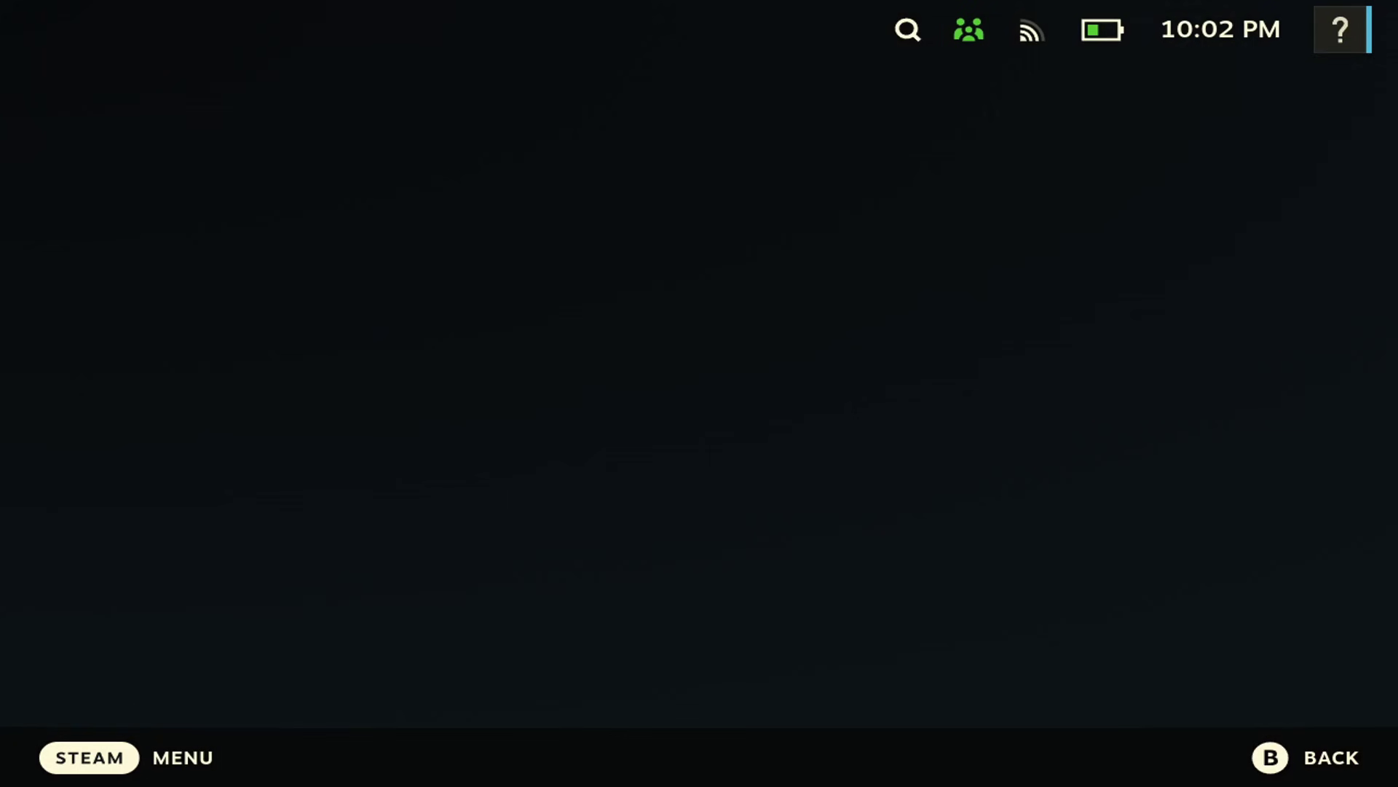
key(Return)
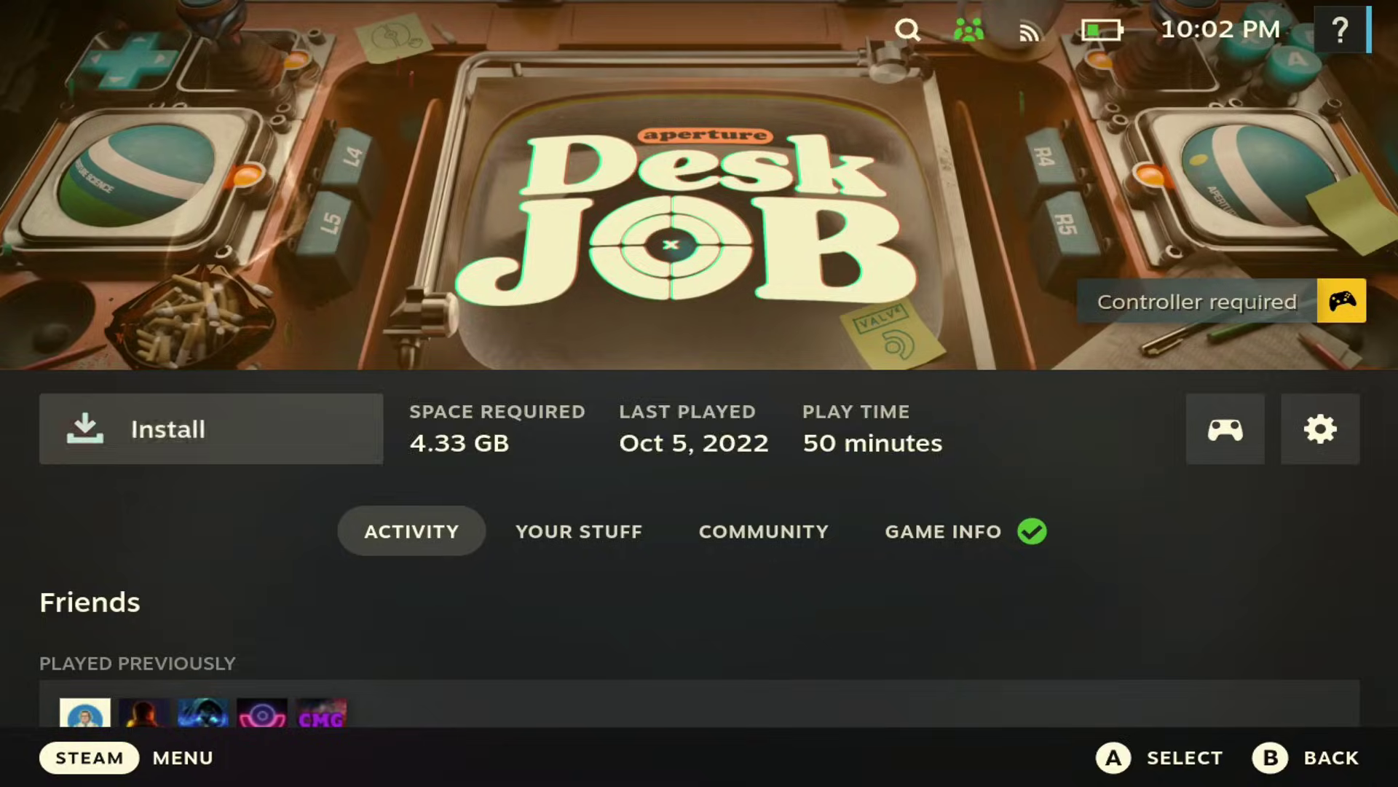